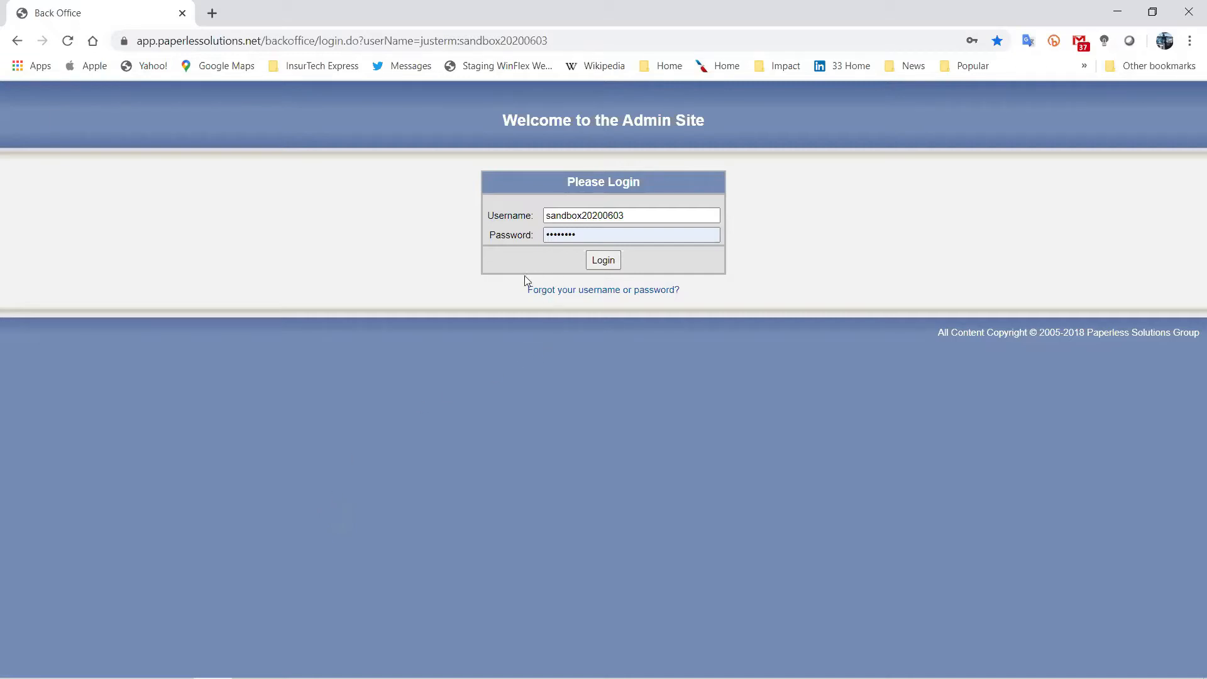
Log in to the Paperless Solutions admin back office with the admin credentials.
{"action": "left_click", "coordinate": [600, 261]}
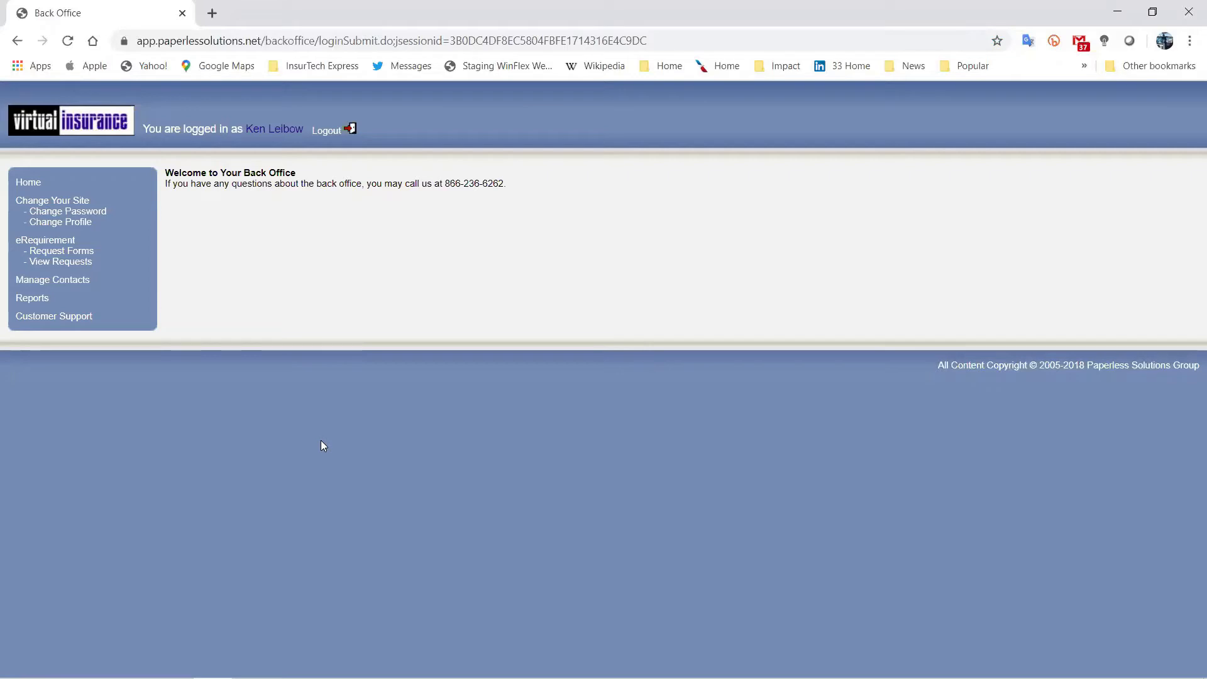
On the Request Forms page, choose Banner Life Insurance Company as the carrier.
{"action": "left_click", "coordinate": [44, 252]}
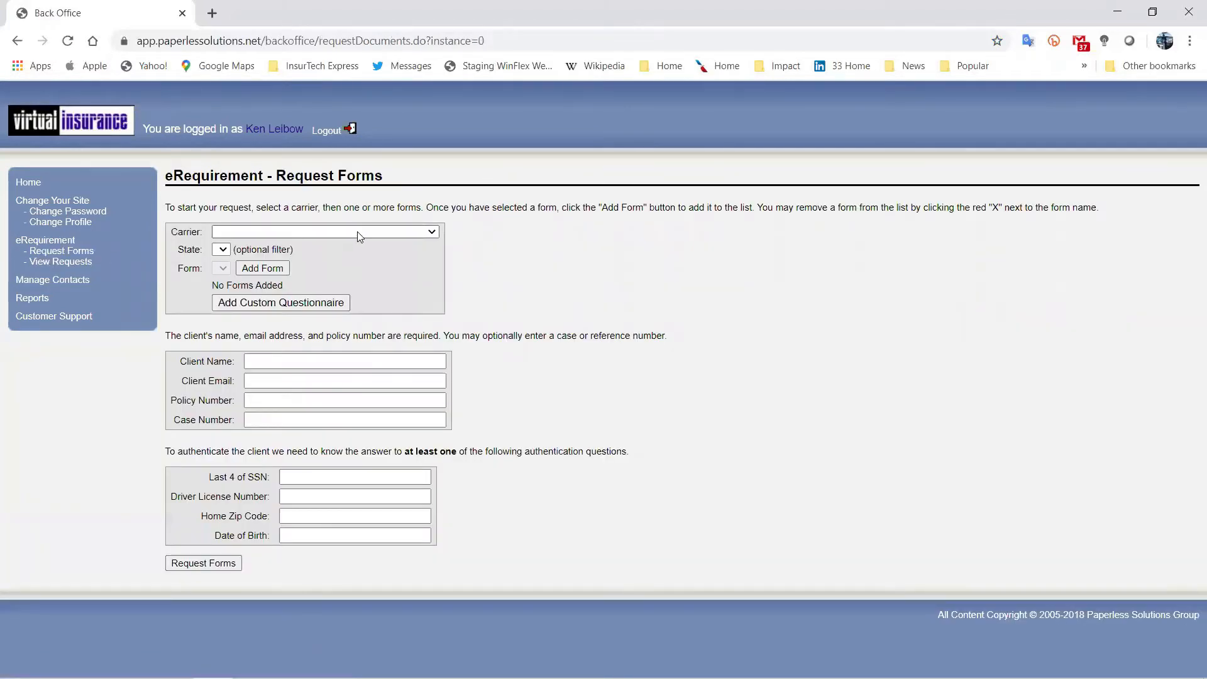
{"action": "left_click", "coordinate": [357, 232]}
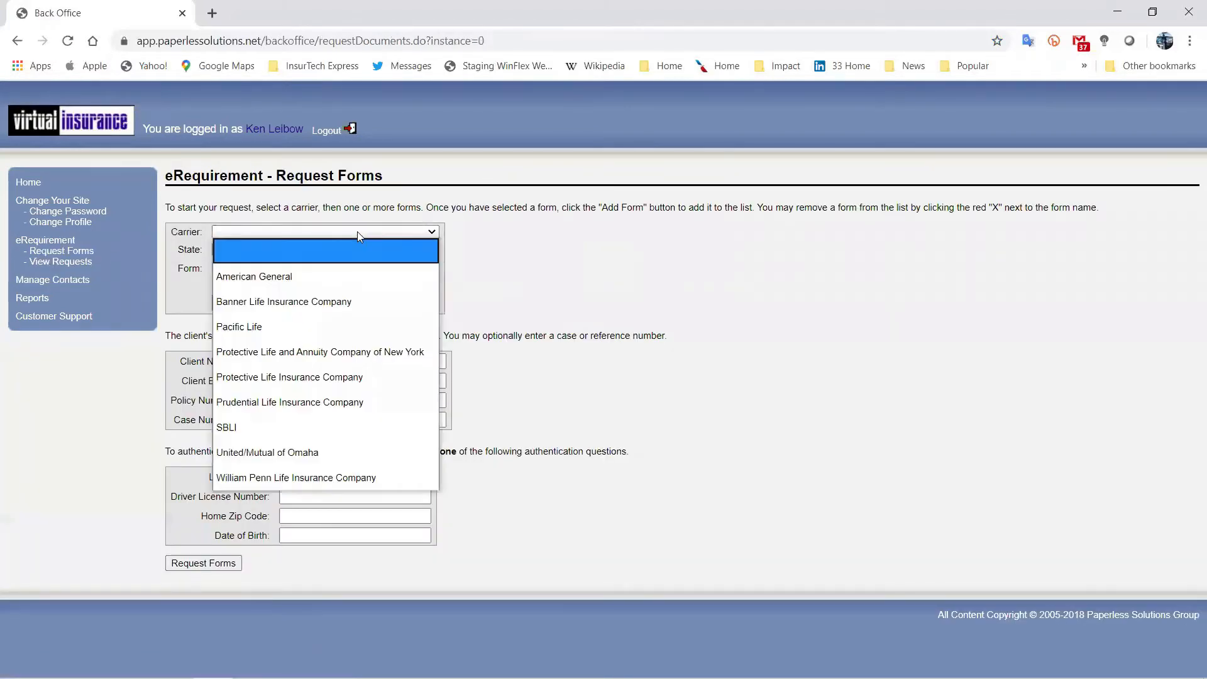
{"action": "left_click", "coordinate": [323, 302]}
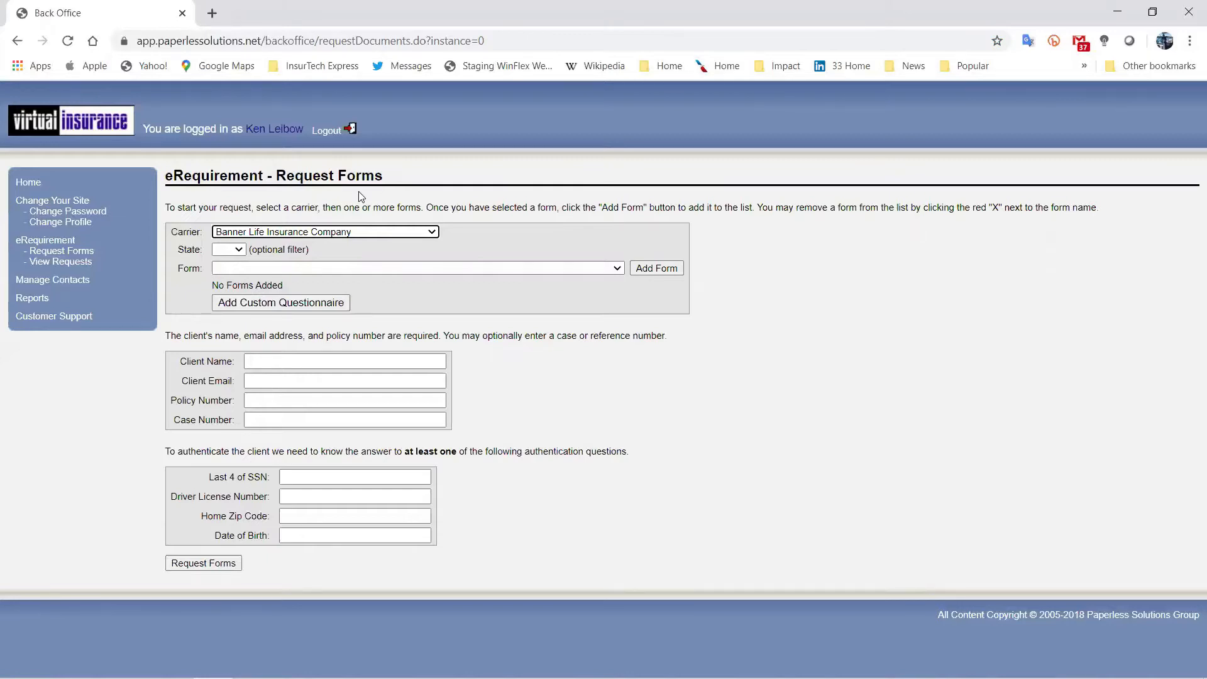
Filter forms by state NC and select Questionnaire: COVID-19 (ICC20LUCOV19).
{"action": "left_click", "coordinate": [609, 271]}
{"action": "scroll", "coordinate": [509, 440], "scroll_direction": "down", "scroll_amount": 20}
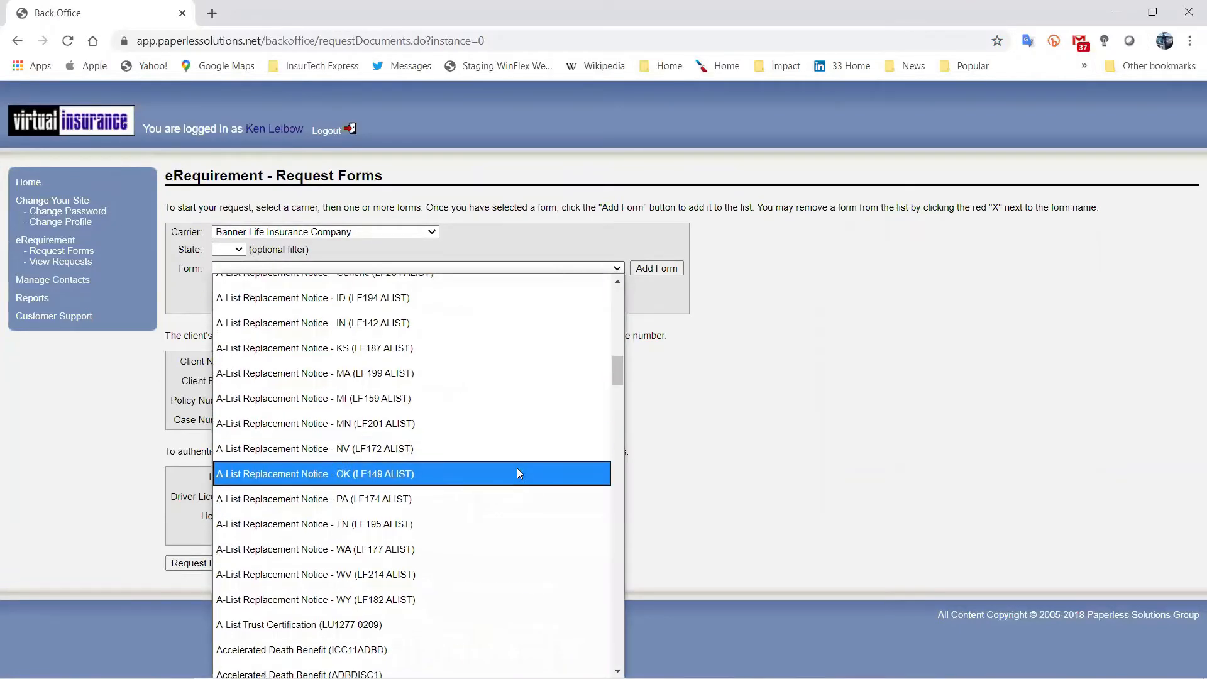
{"action": "scroll", "coordinate": [493, 439], "scroll_direction": "up", "scroll_amount": 20}
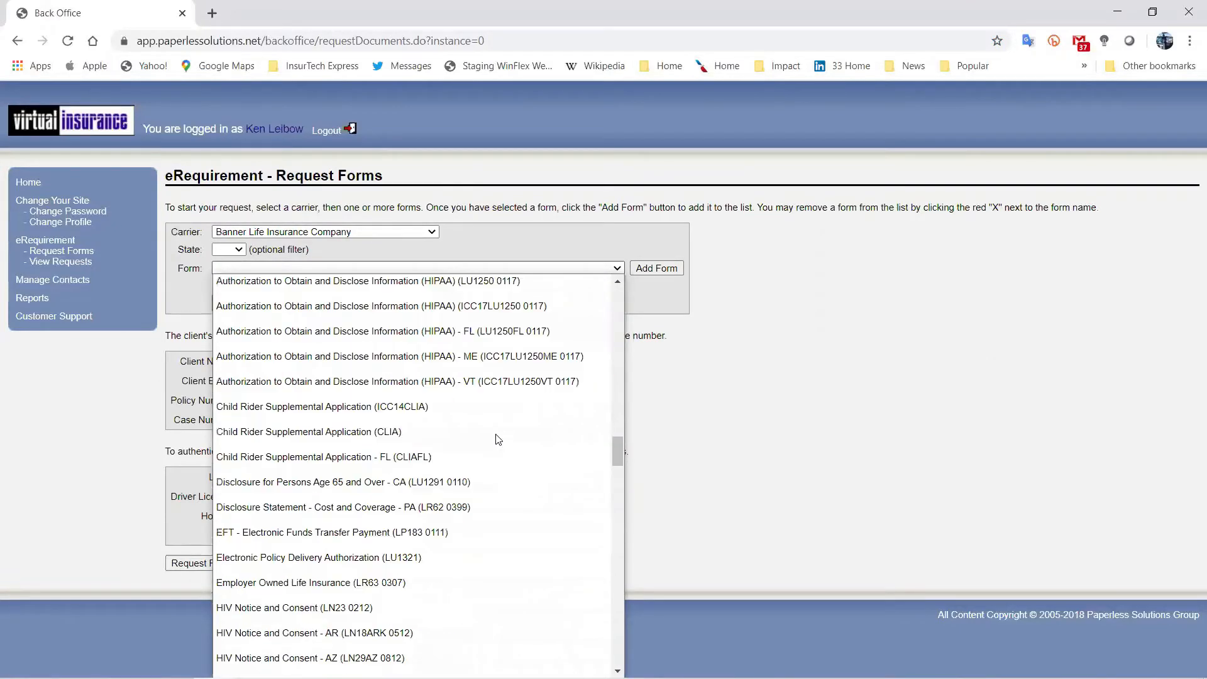
{"action": "left_click", "coordinate": [238, 251]}
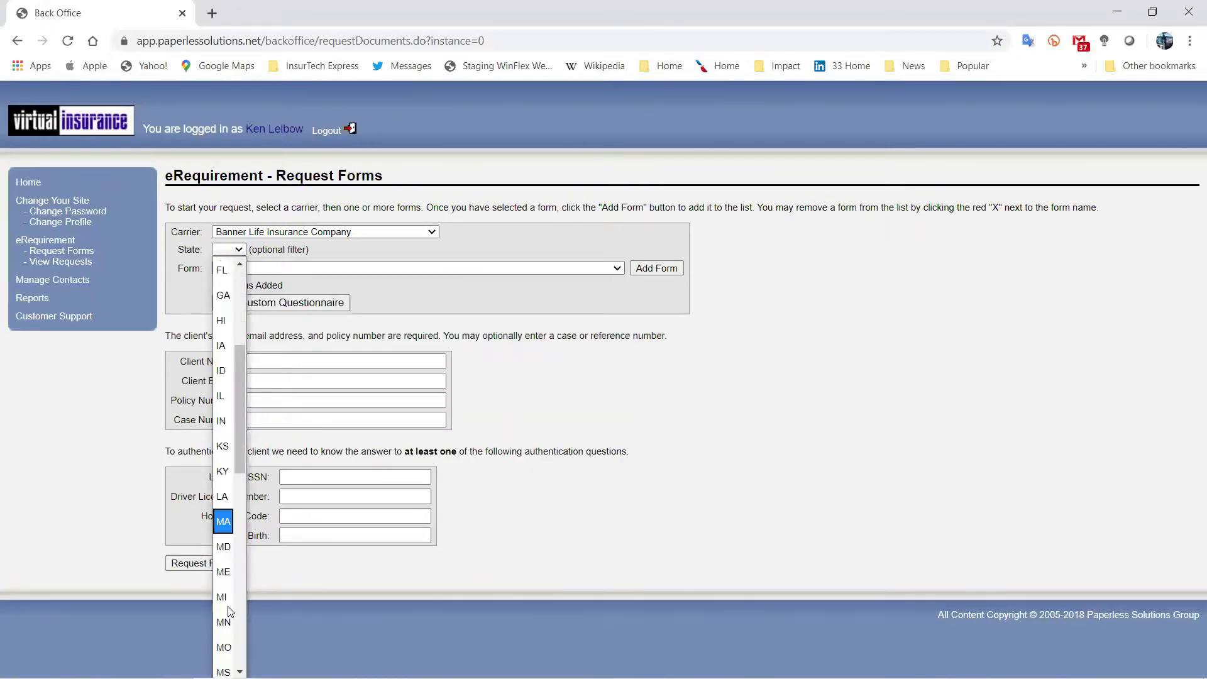
{"action": "scroll", "coordinate": [229, 562], "scroll_direction": "down", "scroll_amount": 5}
{"action": "scroll", "coordinate": [230, 553], "scroll_direction": "down", "scroll_amount": 2}
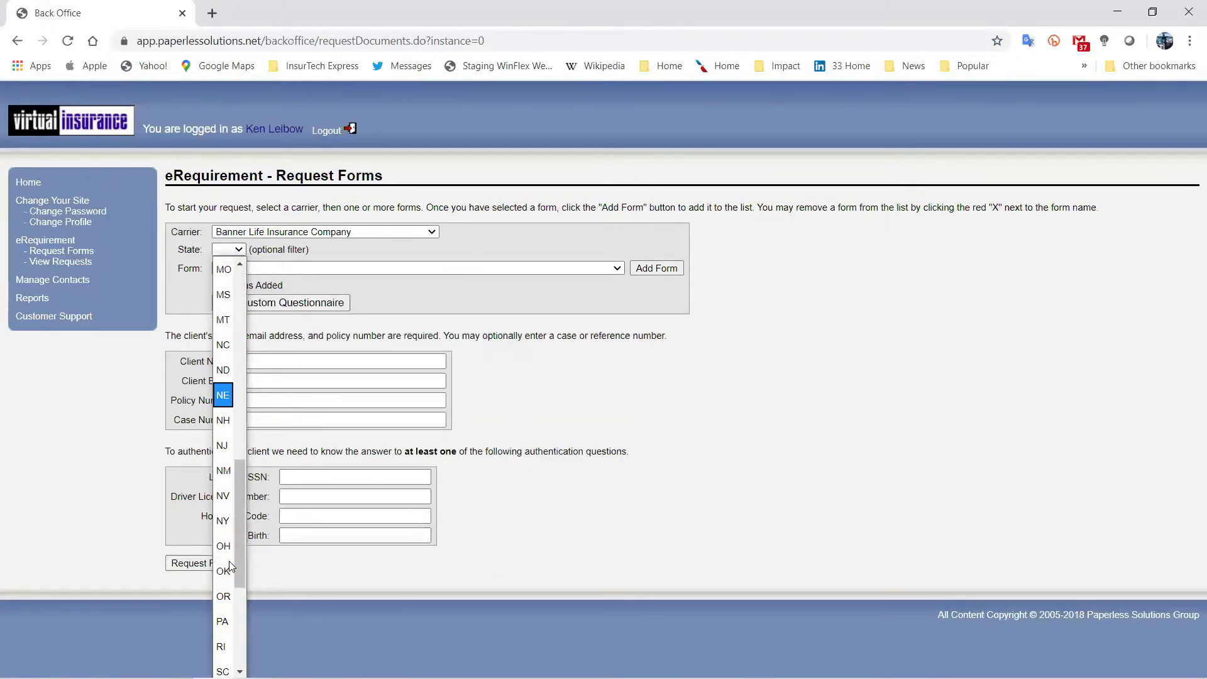
{"action": "left_click", "coordinate": [225, 345]}
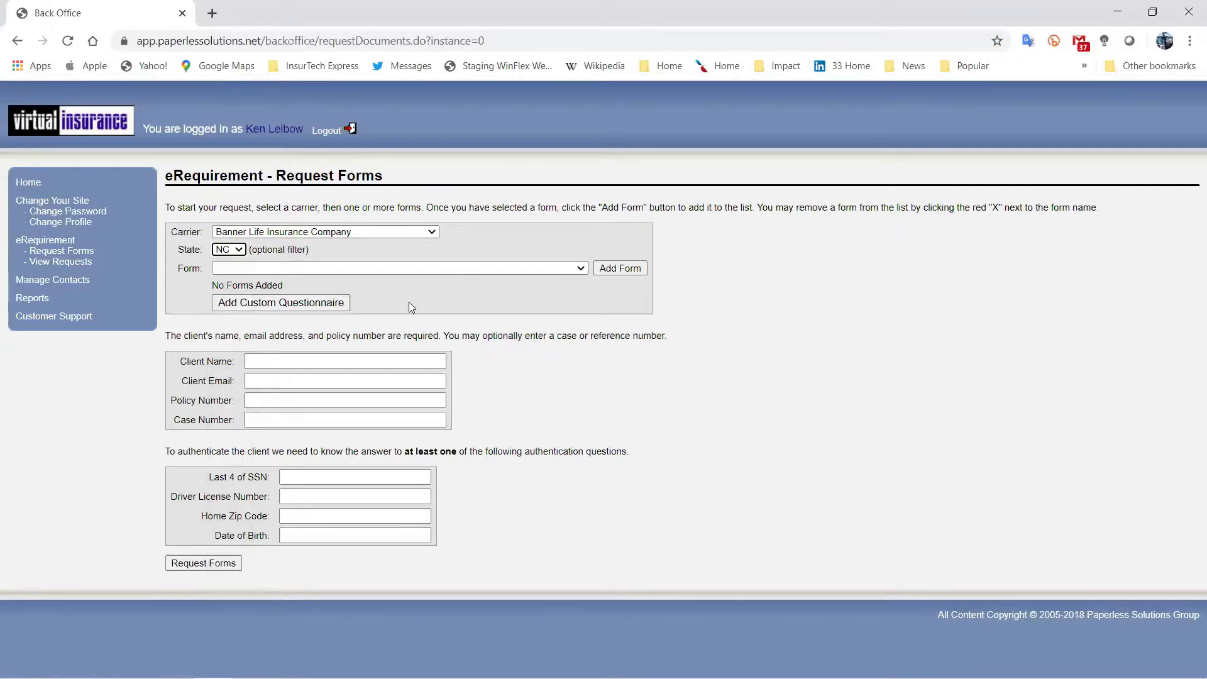
{"action": "left_click", "coordinate": [528, 268]}
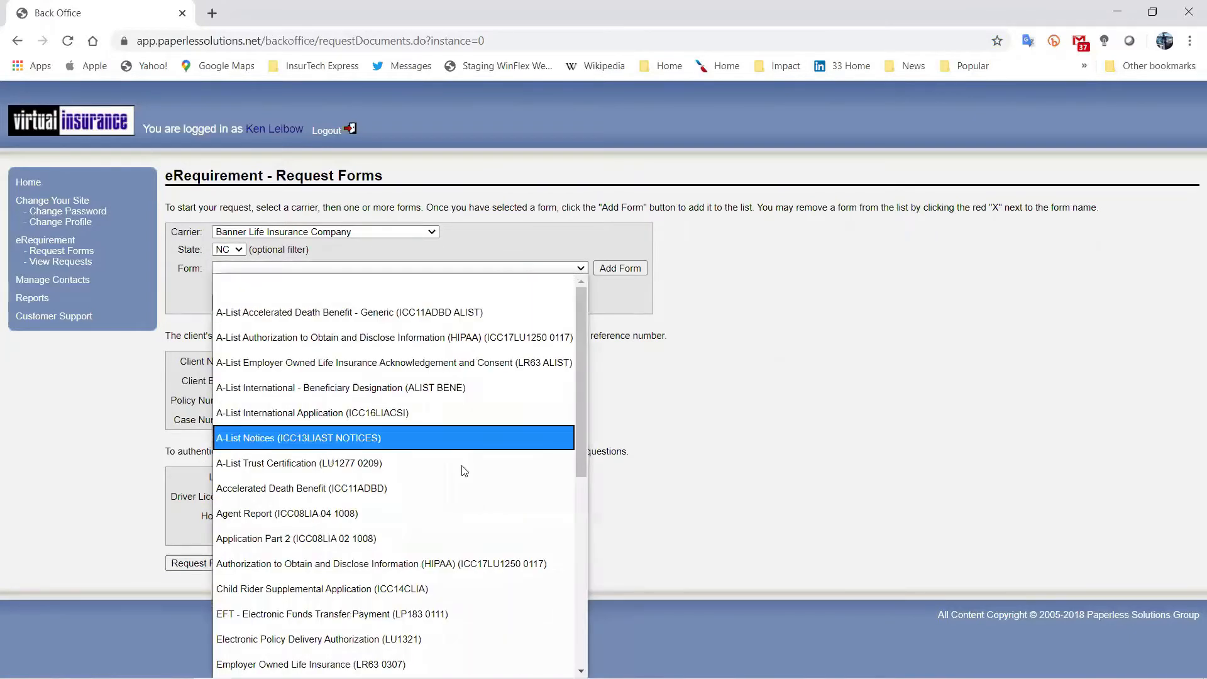
{"action": "scroll", "coordinate": [467, 484], "scroll_direction": "down", "scroll_amount": 5}
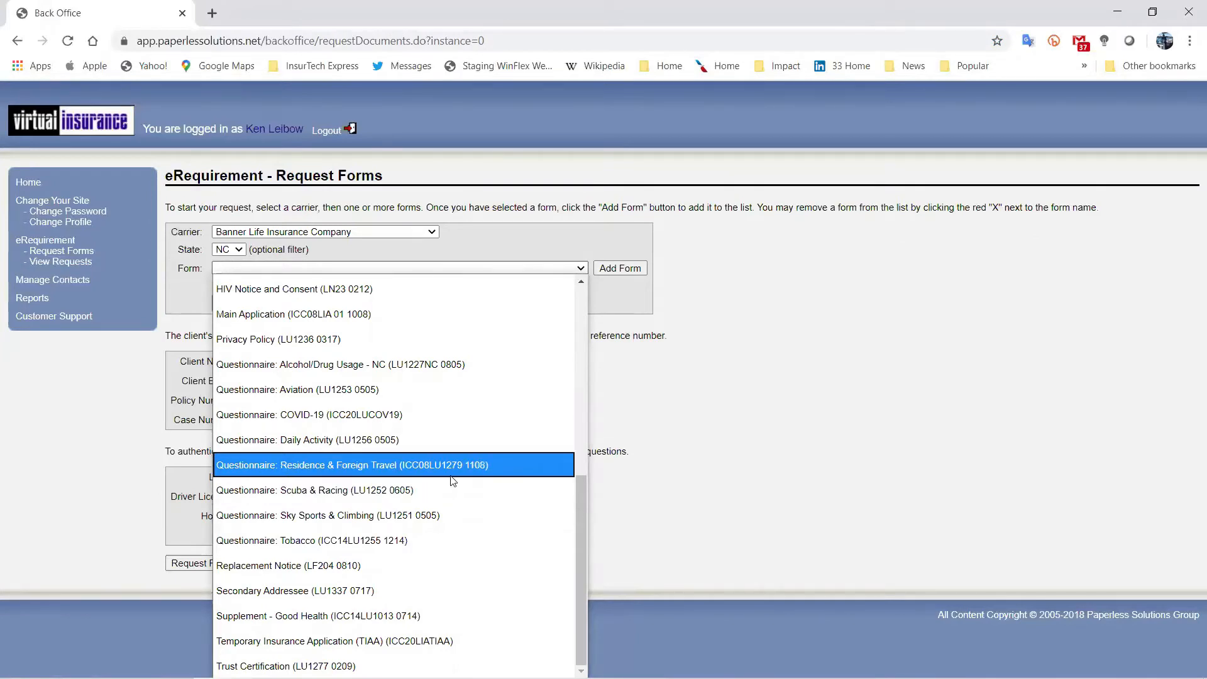
{"action": "left_click", "coordinate": [391, 420]}
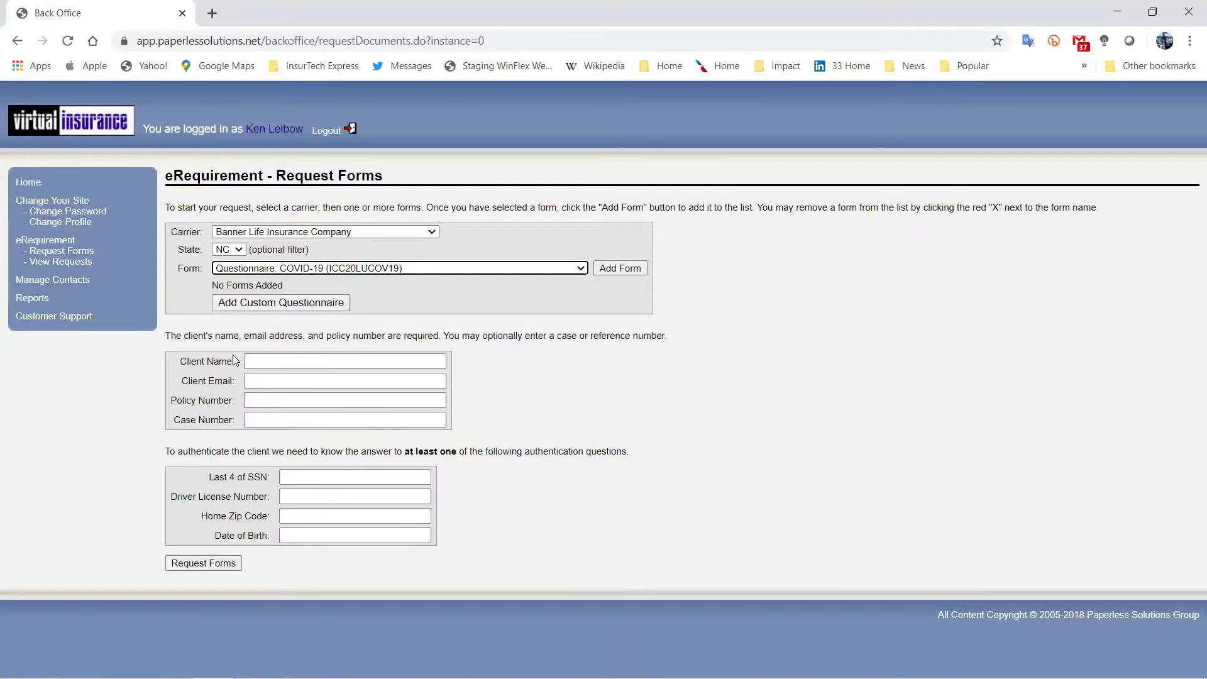
Fill in the Client Name, Client Email, Policy Number and Case Number fields with the client's details.
{"action": "left_click", "coordinate": [260, 359]}
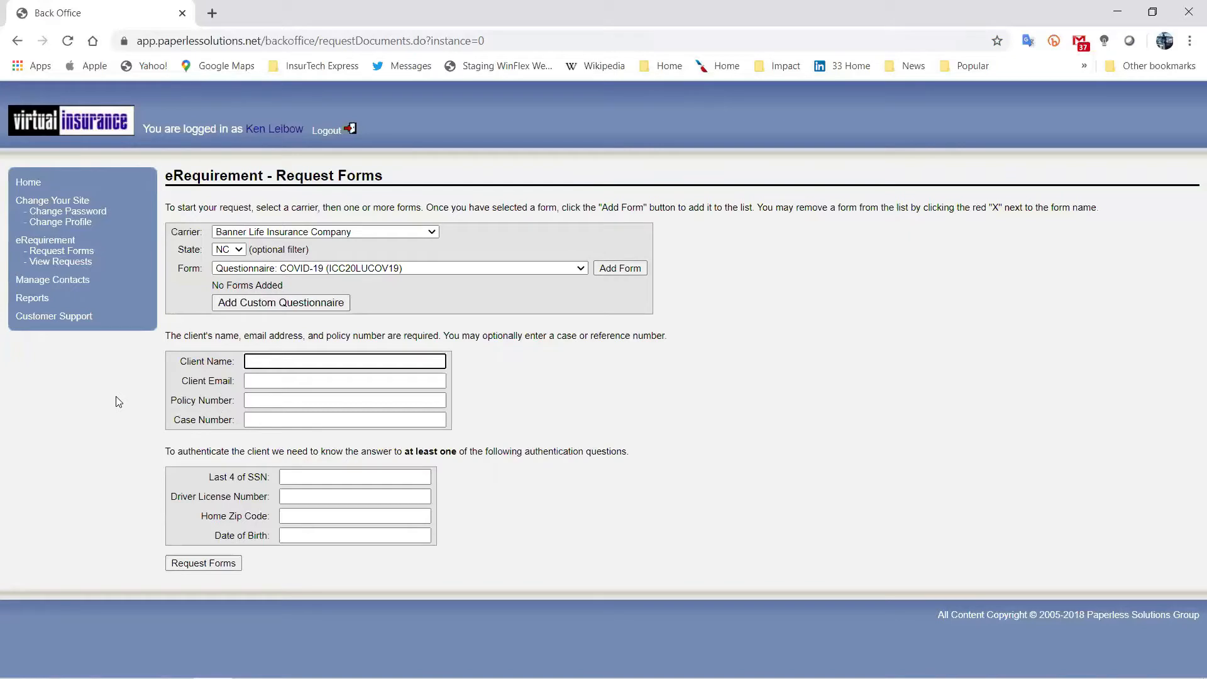
{"action": "type", "text": "Jane Doe"}
{"action": "left_click", "coordinate": [255, 382]}
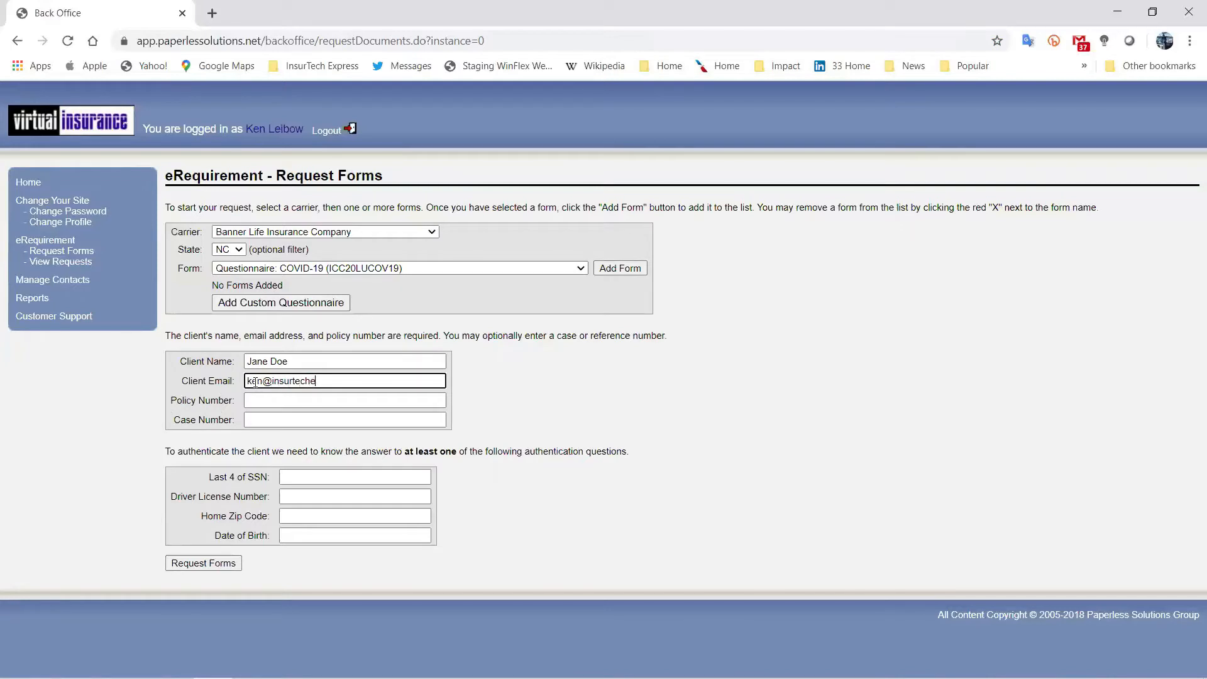
{"action": "left_click", "coordinate": [276, 398]}
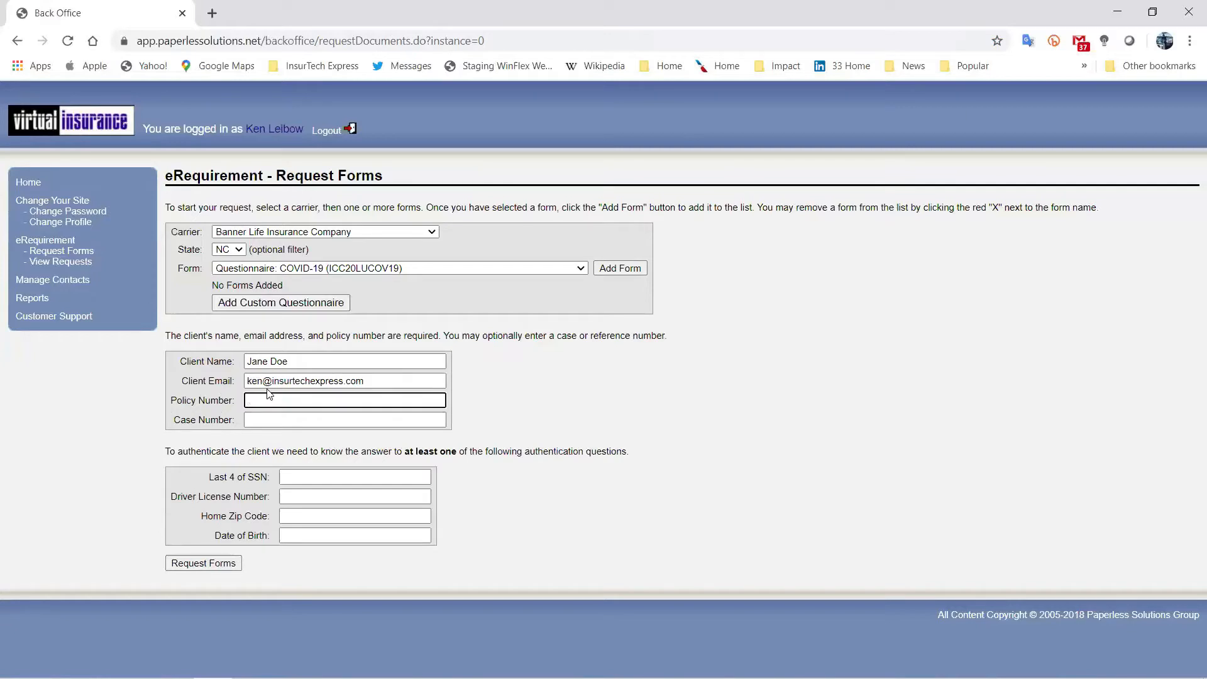
{"action": "left_click", "coordinate": [258, 418]}
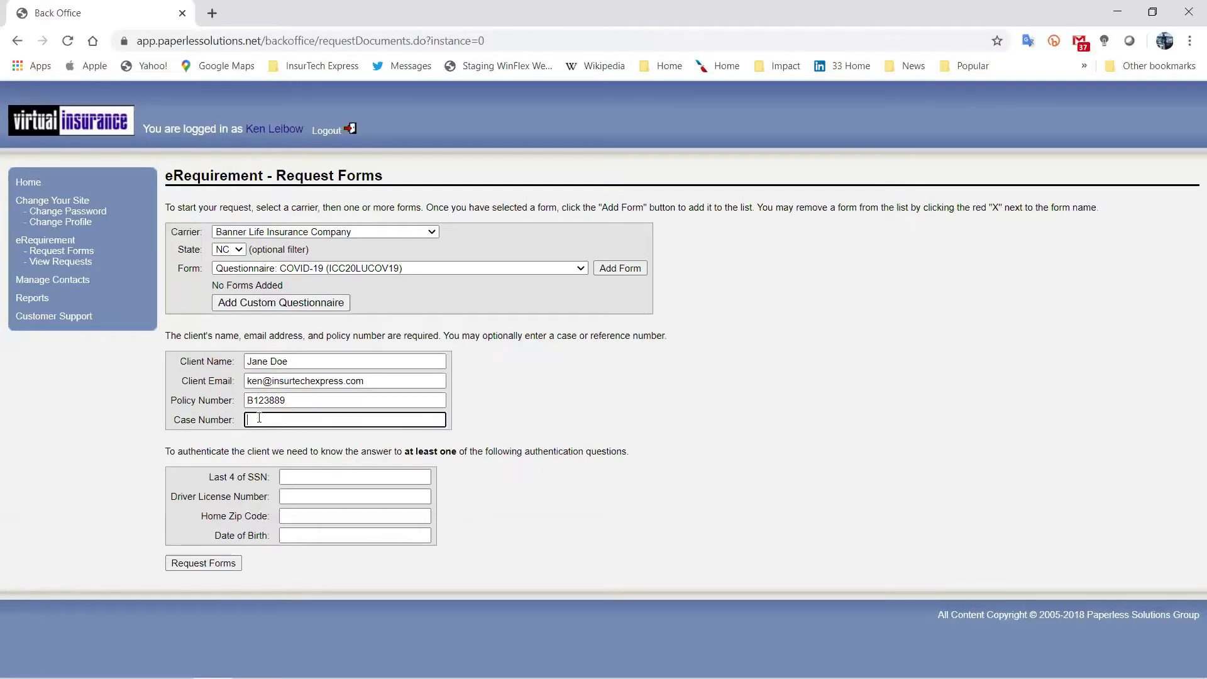
Enter the client's last four SSN digits, driver licence number, home zip code and date of birth.
{"action": "left_click", "coordinate": [294, 480]}
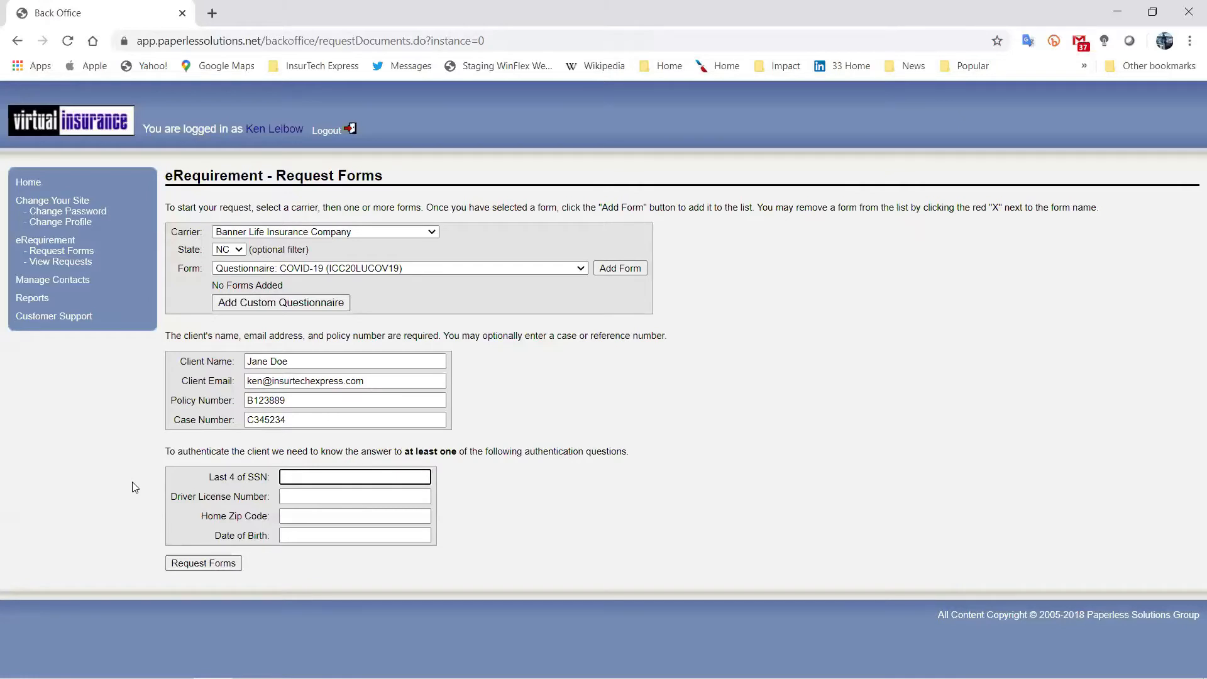
{"action": "type", "text": "1111"}
{"action": "key", "text": "Tab"}
{"action": "type", "text": "NC1111"}
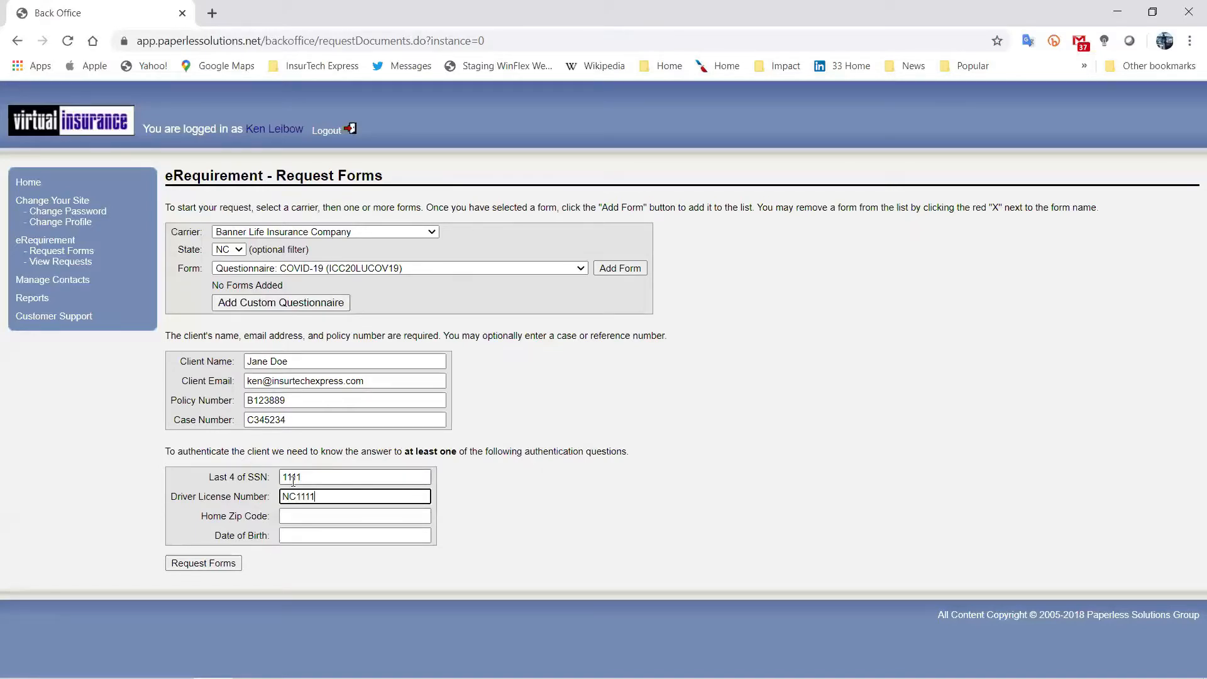
{"action": "left_click", "coordinate": [295, 515]}
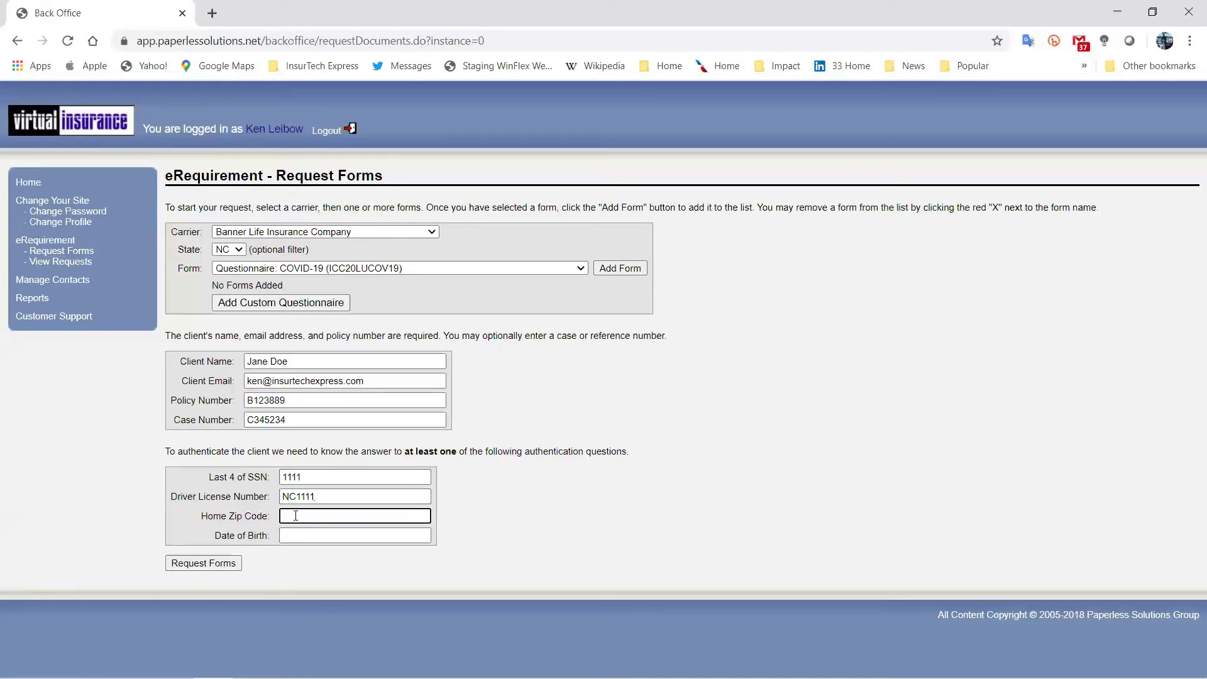
{"action": "type", "text": "27614"}
{"action": "left_click", "coordinate": [318, 532]}
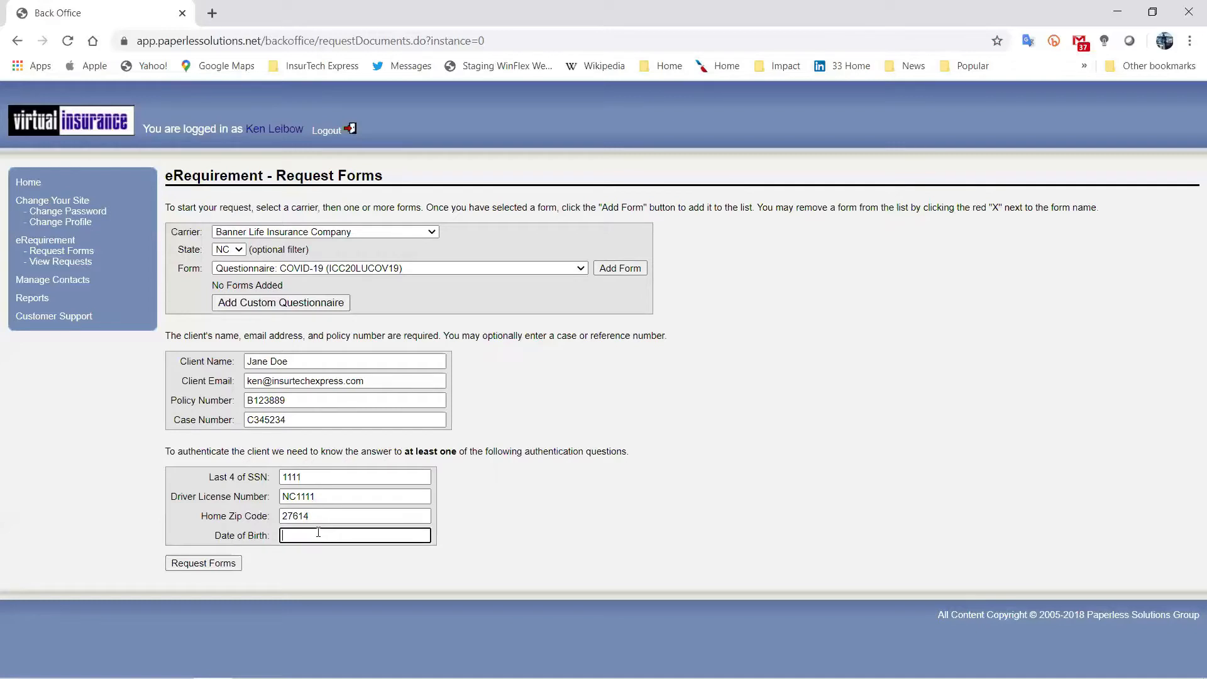
{"action": "type", "text": "01/01/1967"}
Submit the form request, review the COVID-19 Questionnaire preview, and proceed to the confirmation.
{"action": "left_click", "coordinate": [206, 563]}
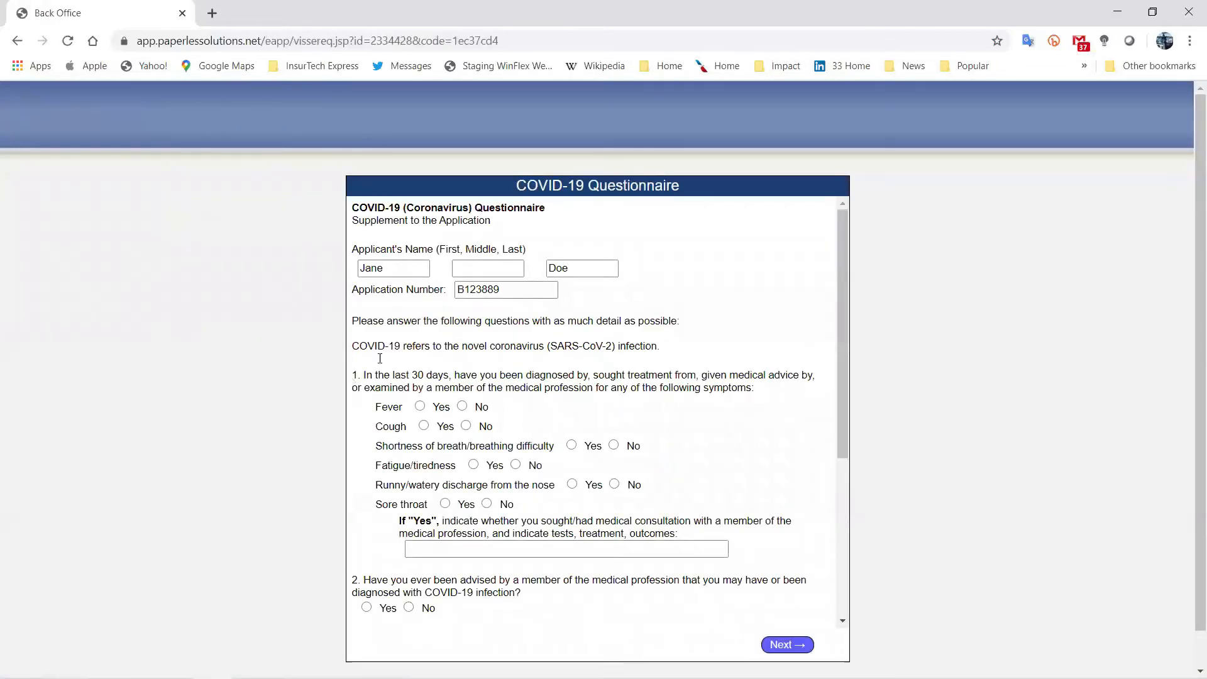
{"action": "scroll", "coordinate": [249, 455], "scroll_direction": "down", "scroll_amount": 3}
{"action": "scroll", "coordinate": [250, 458], "scroll_direction": "up", "scroll_amount": 2}
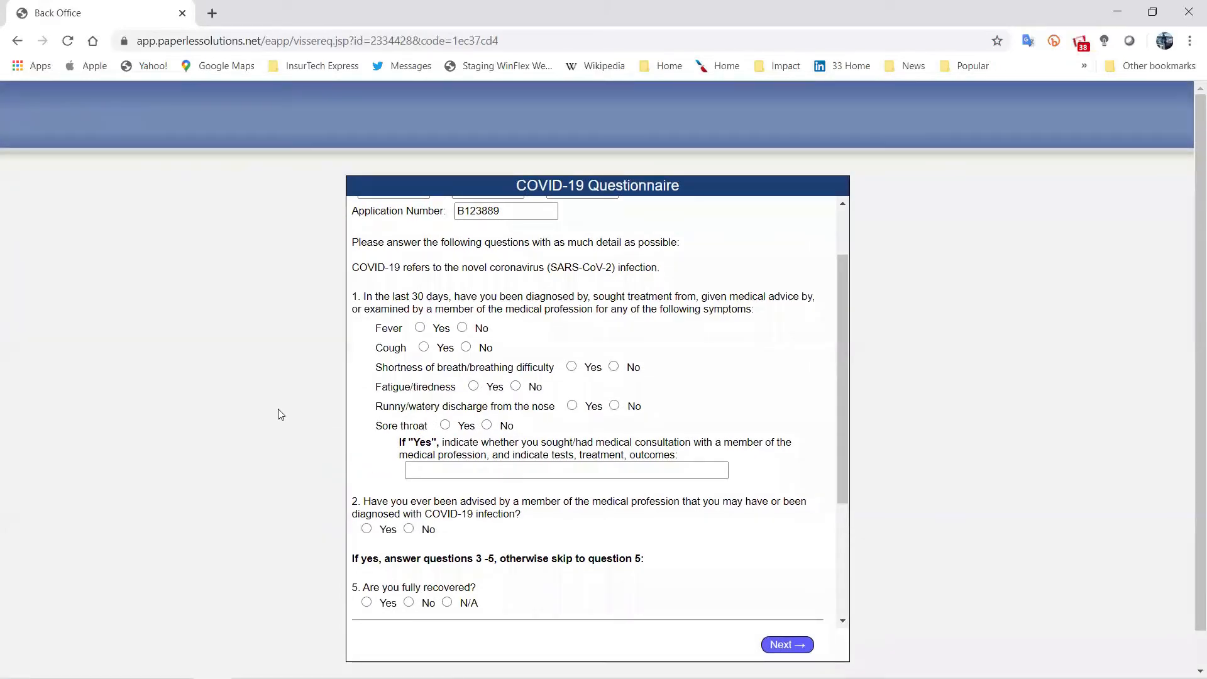
{"action": "scroll", "coordinate": [526, 386], "scroll_direction": "up", "scroll_amount": 2}
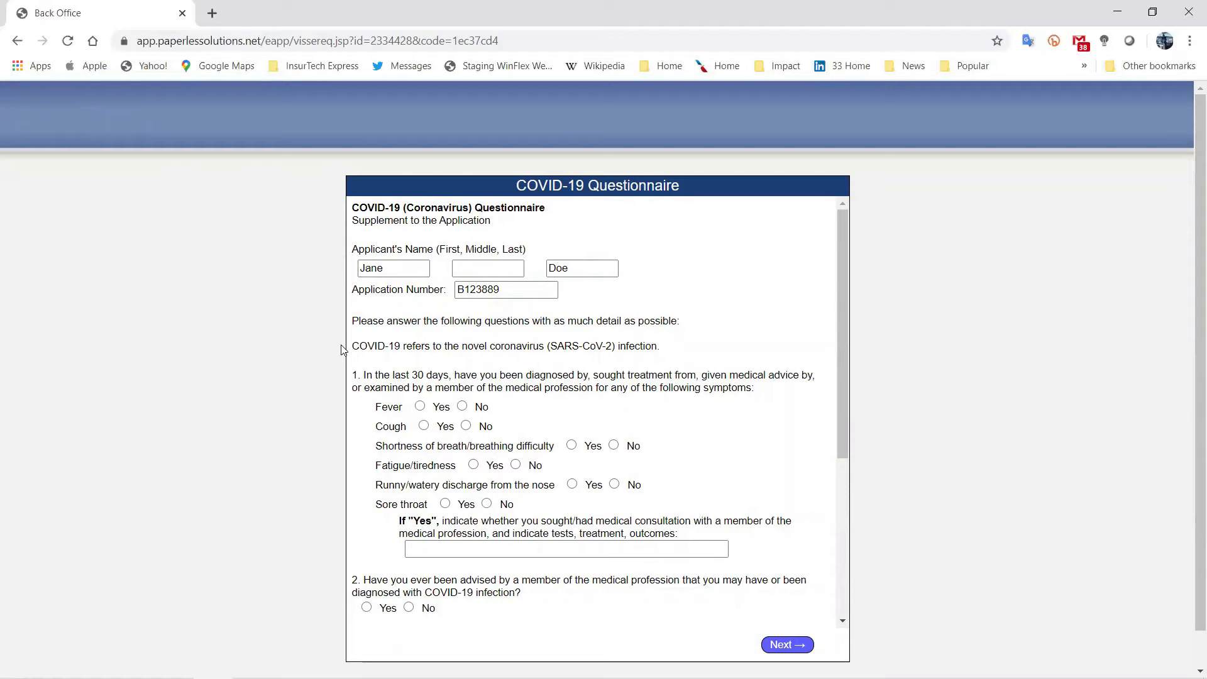
{"action": "left_click", "coordinate": [786, 644]}
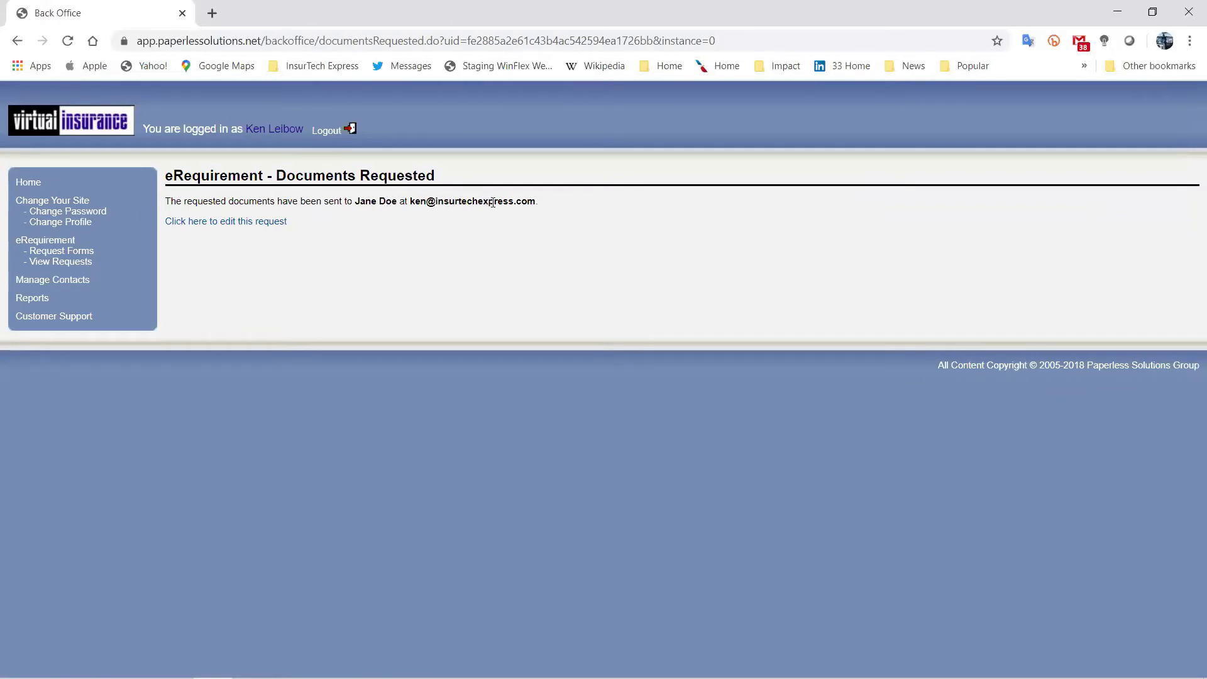
Bring Outlook forward, run Send/Receive All Folders, then minimize it to reveal Back Office.
{"action": "mouse_move", "coordinate": [290, 663]}
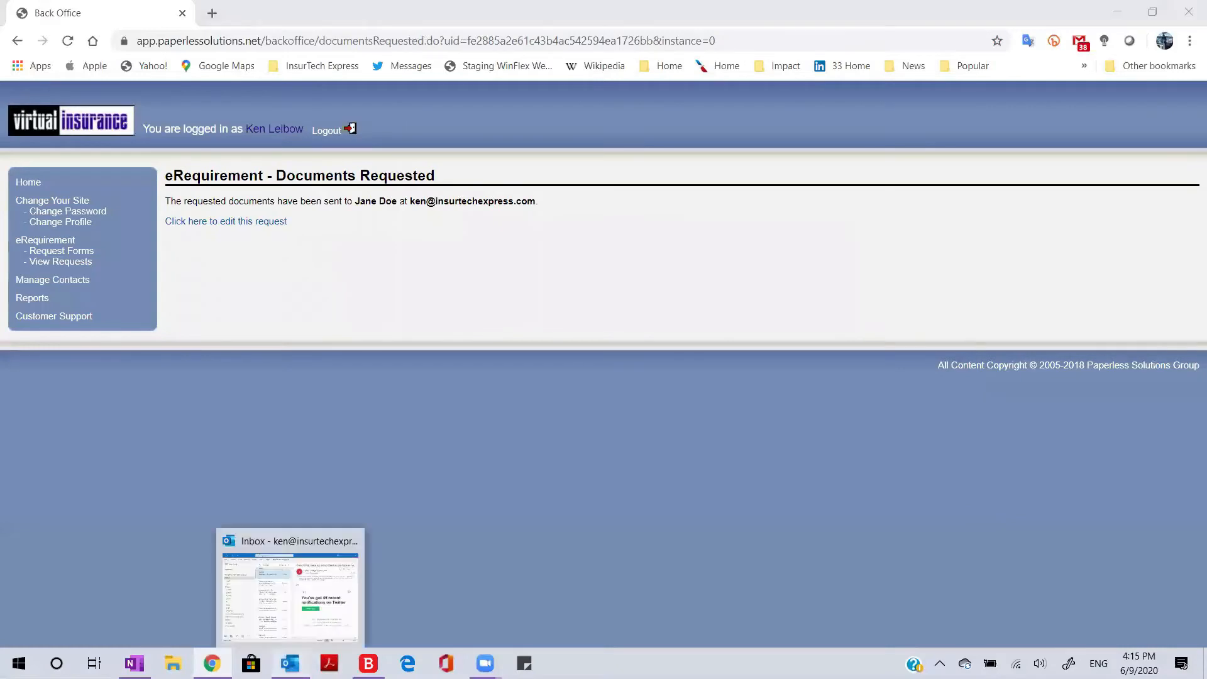
{"action": "left_click", "coordinate": [290, 591]}
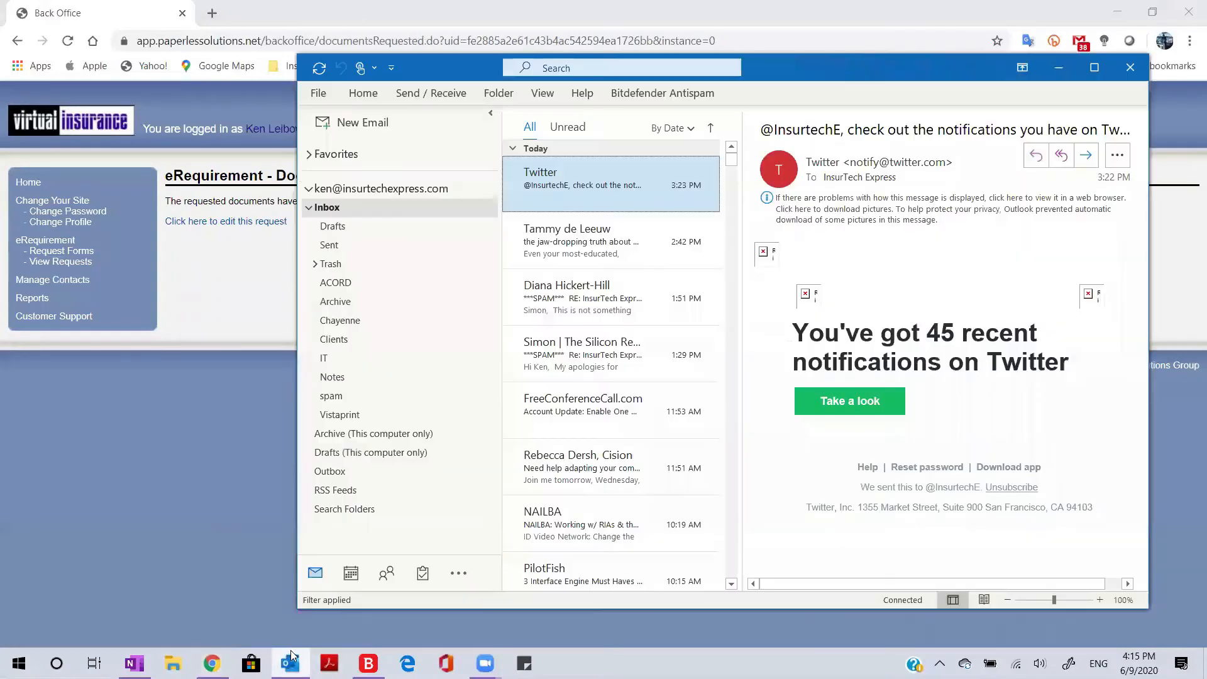
{"action": "left_click", "coordinate": [319, 67]}
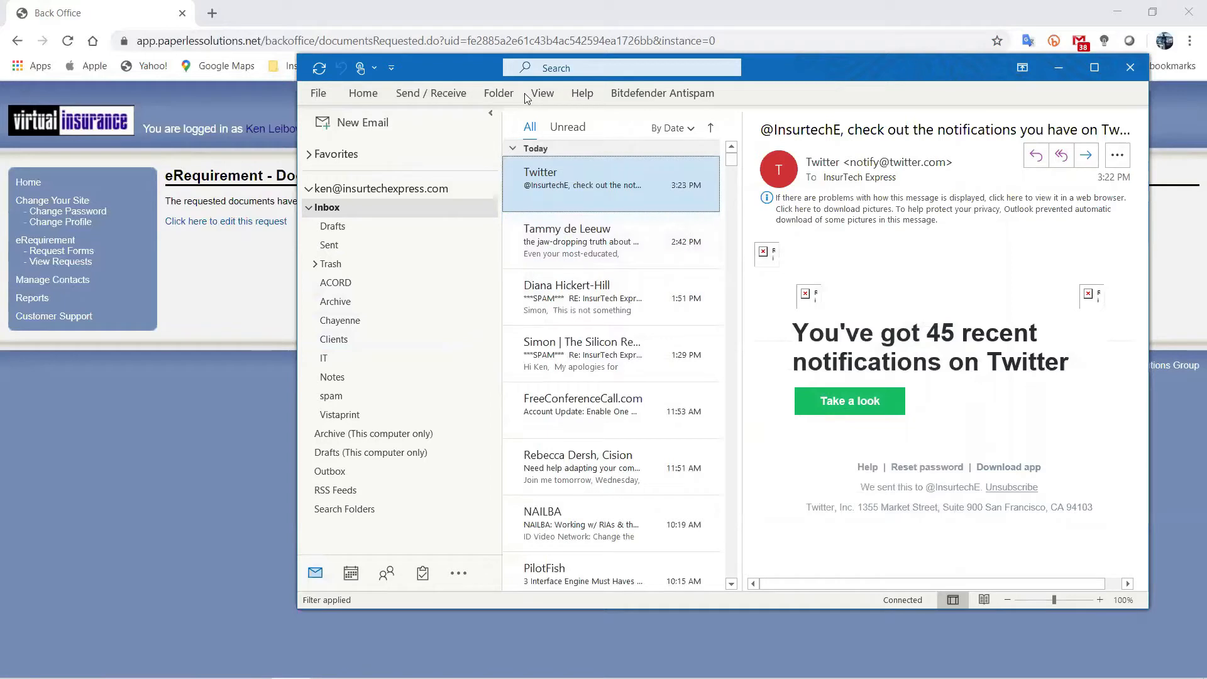
{"action": "left_click_drag", "start_coordinate": [448, 80], "coordinate": [397, 118]}
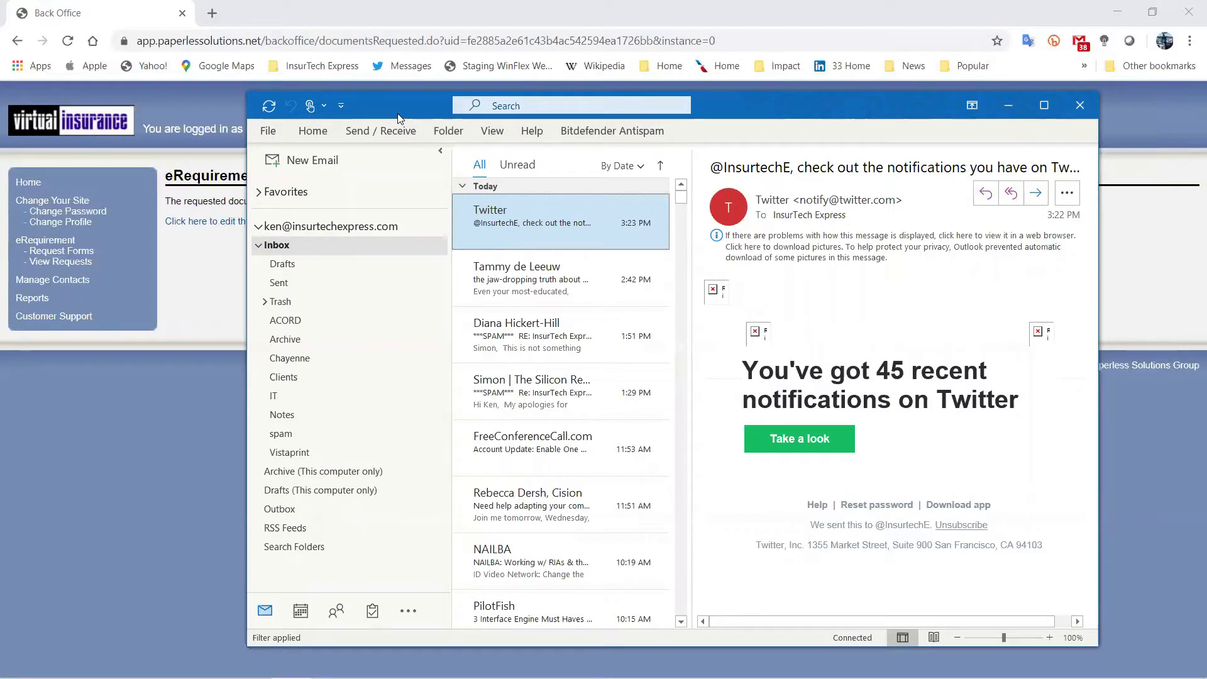
{"action": "left_click", "coordinate": [269, 106]}
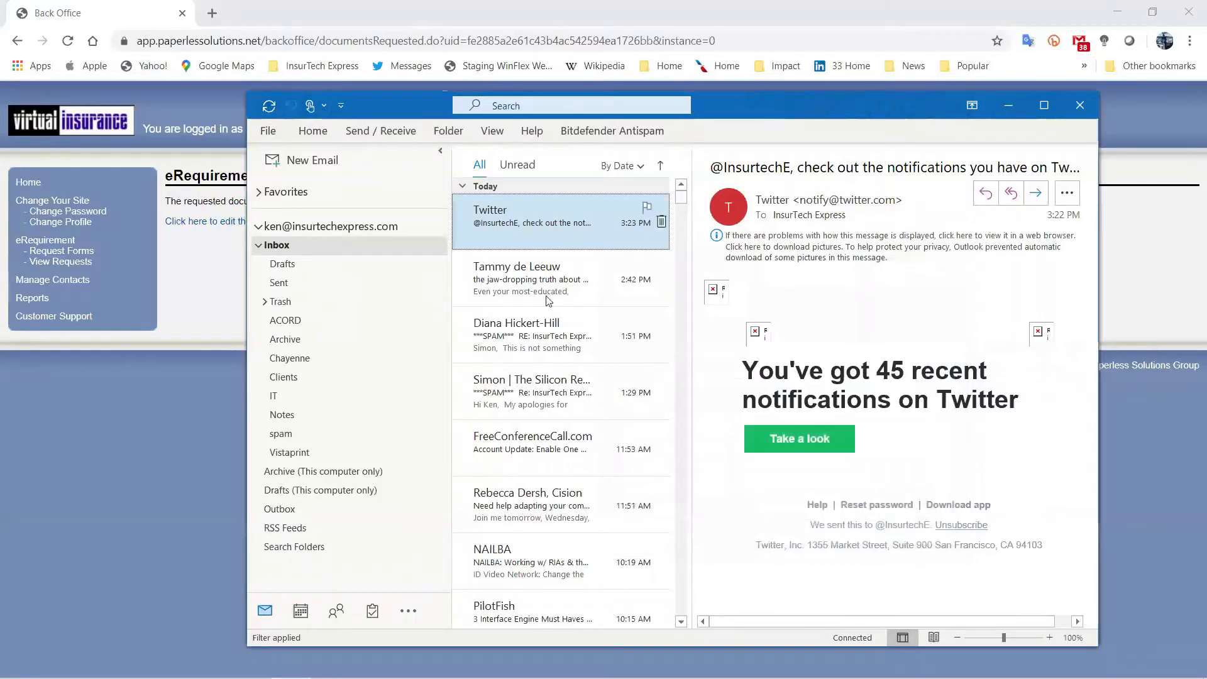
{"action": "left_click", "coordinate": [1008, 105]}
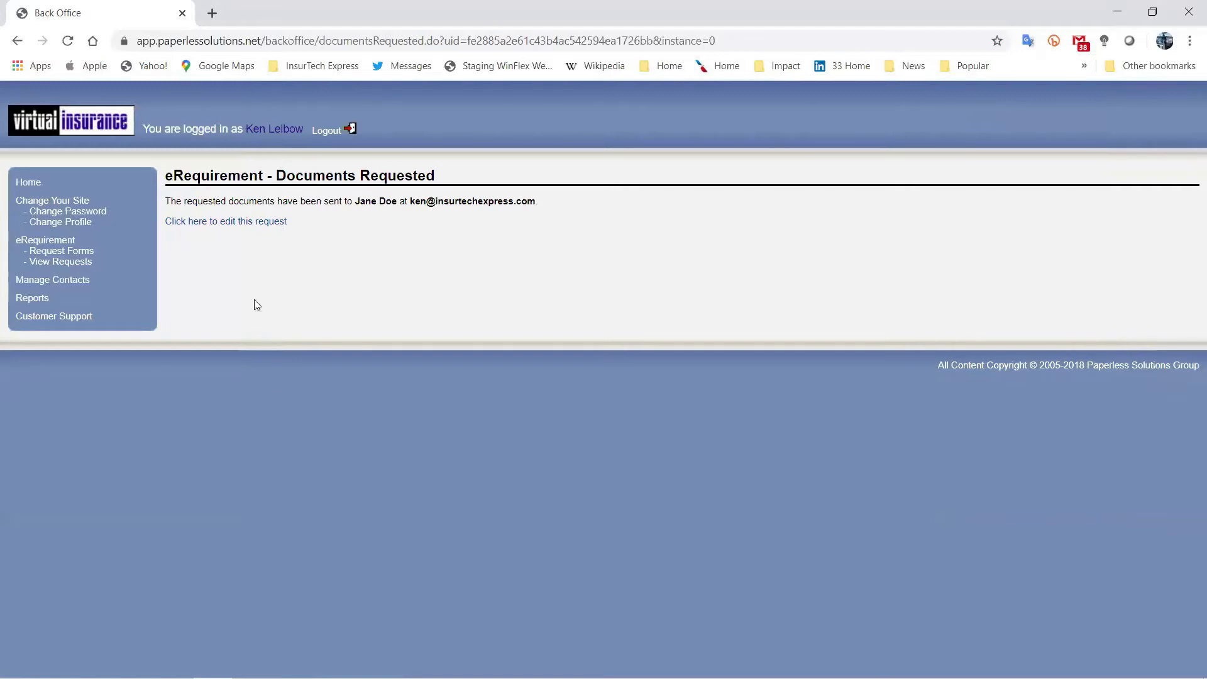
Restore Outlook and open the new 'Your Life Insurance Application' e-mail in the Inbox.
{"action": "mouse_move", "coordinate": [368, 678]}
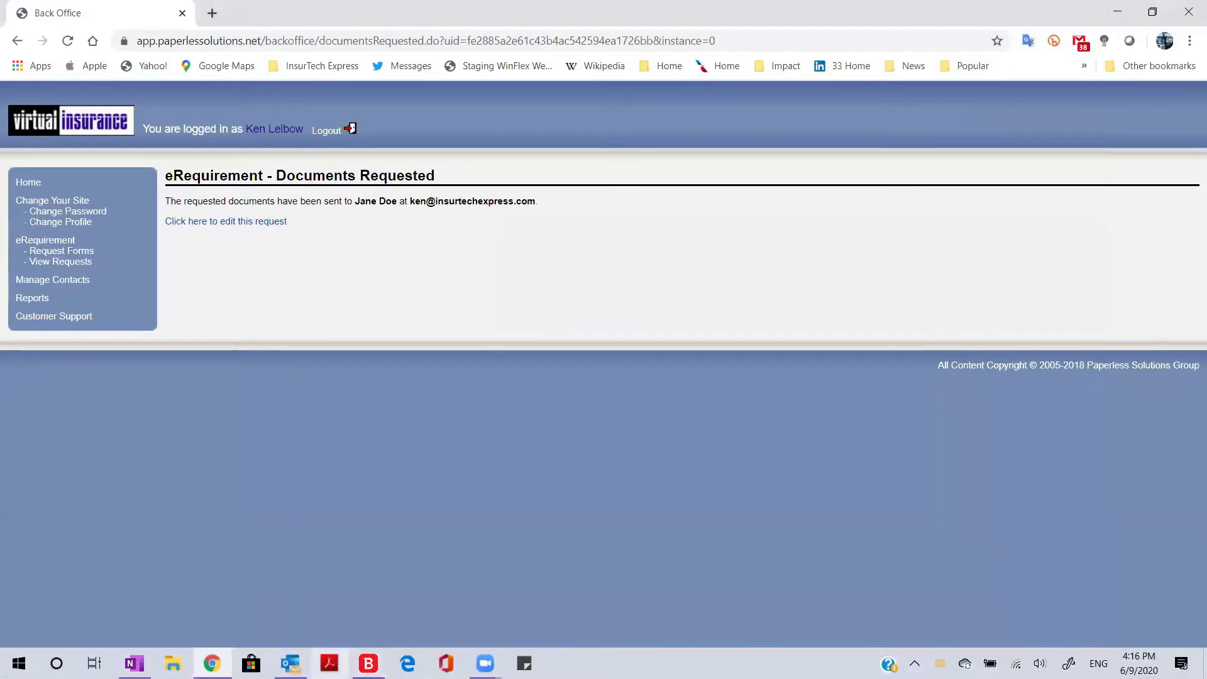
{"action": "left_click", "coordinate": [291, 663]}
{"action": "left_click", "coordinate": [553, 222]}
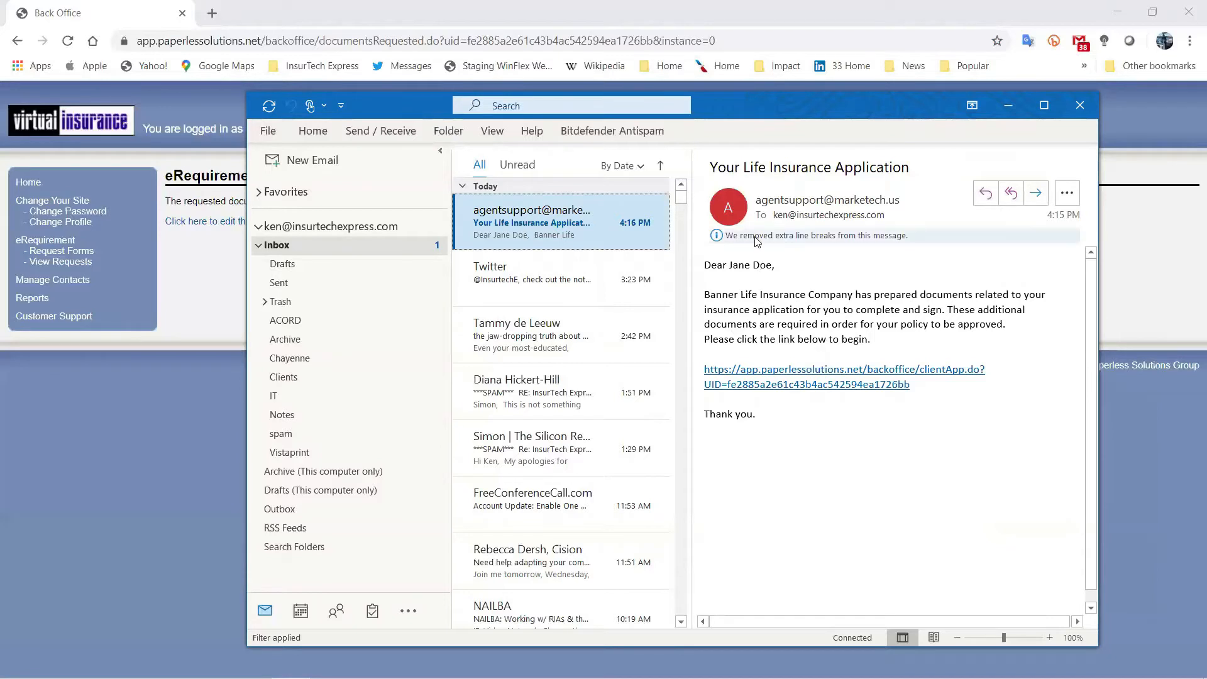
{"action": "mouse_move", "coordinate": [768, 201]}
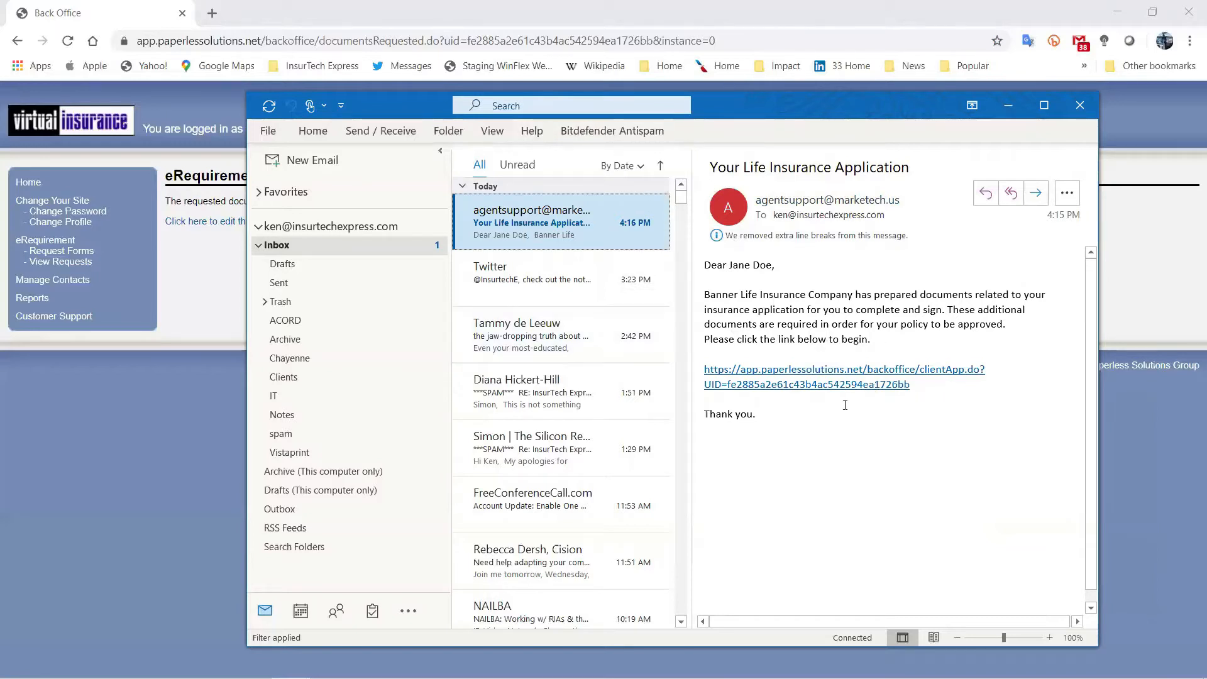
Follow the e-mail link, authenticate with the last four SSN digits, and maximize the questionnaire window.
{"action": "left_click", "coordinate": [799, 388]}
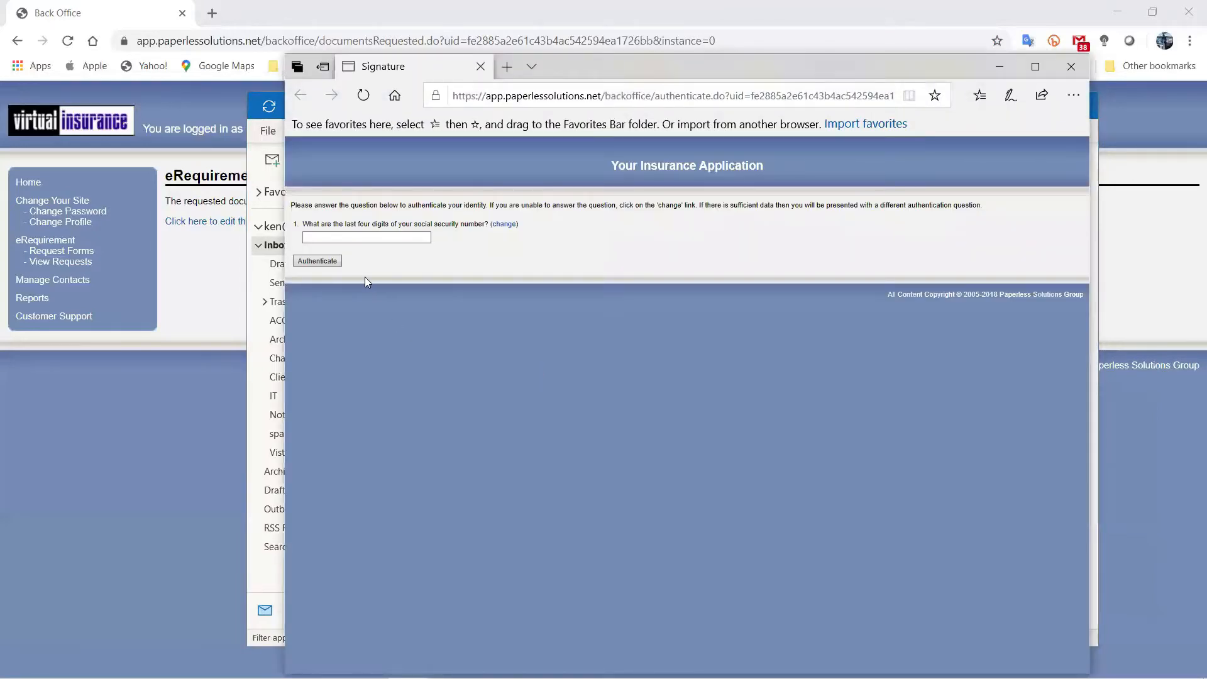
{"action": "left_click", "coordinate": [403, 237]}
{"action": "left_click", "coordinate": [314, 261]}
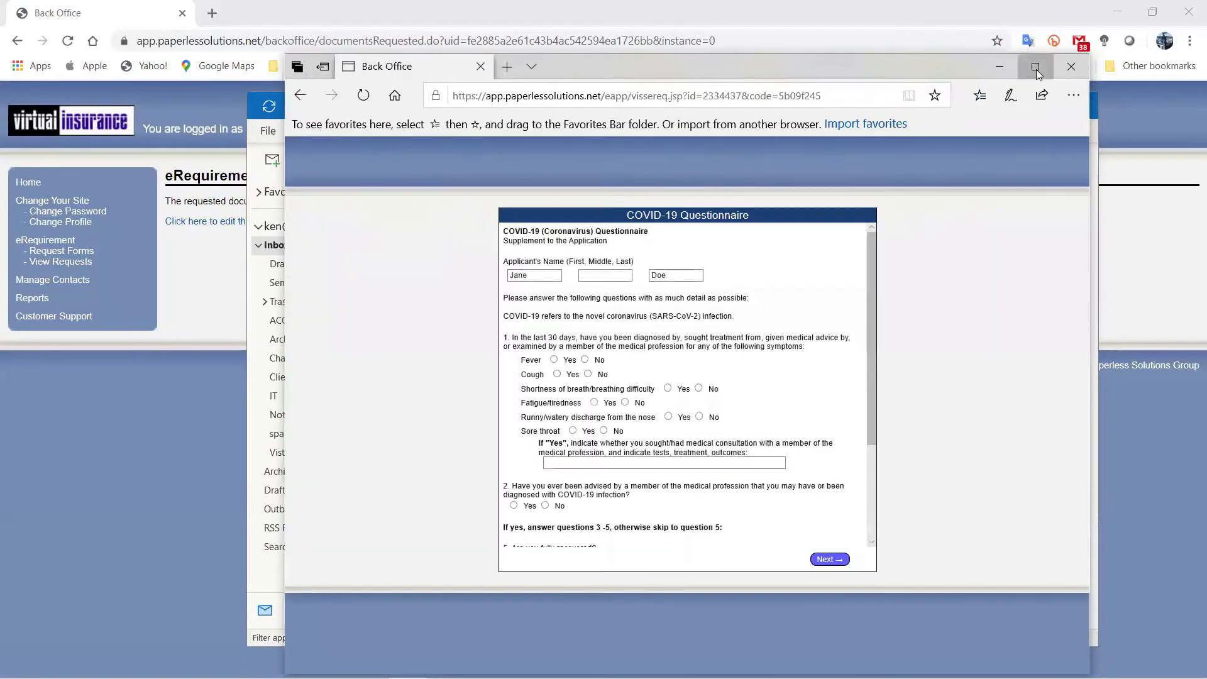
{"action": "left_click", "coordinate": [1035, 66]}
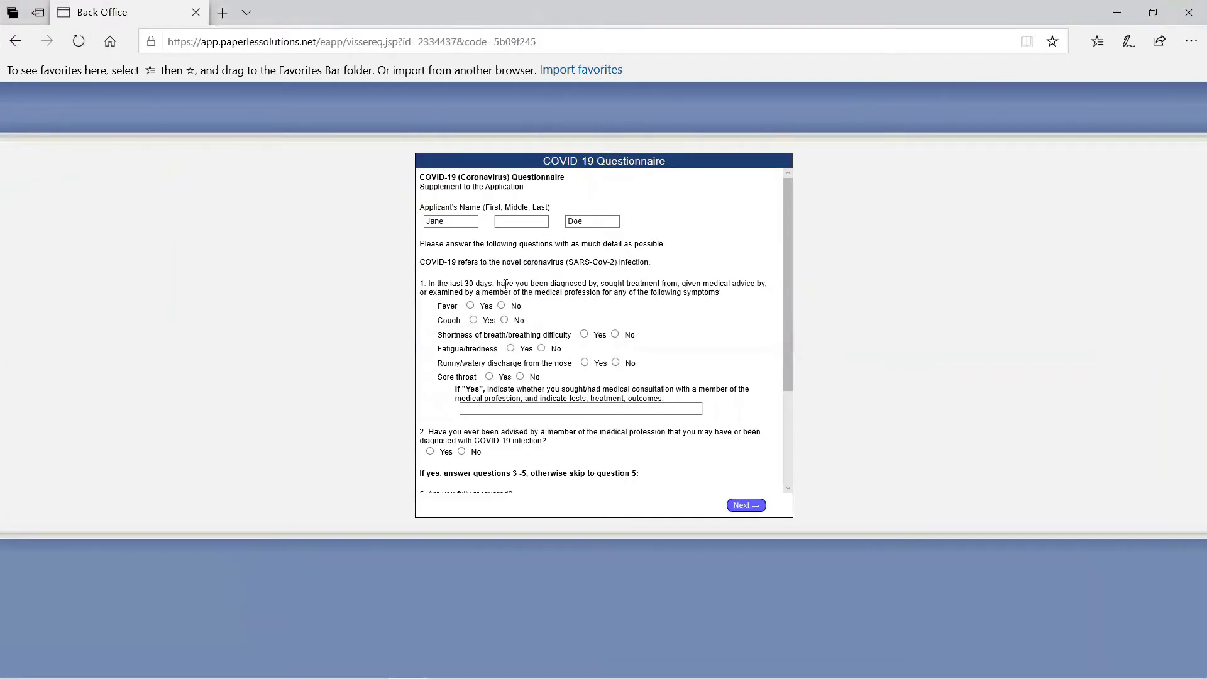
Answer No to fever, cough, shortness of breath, fatigue, discharge and question 2, and N/A to question 5.
{"action": "left_click", "coordinate": [502, 306]}
{"action": "left_click", "coordinate": [504, 321]}
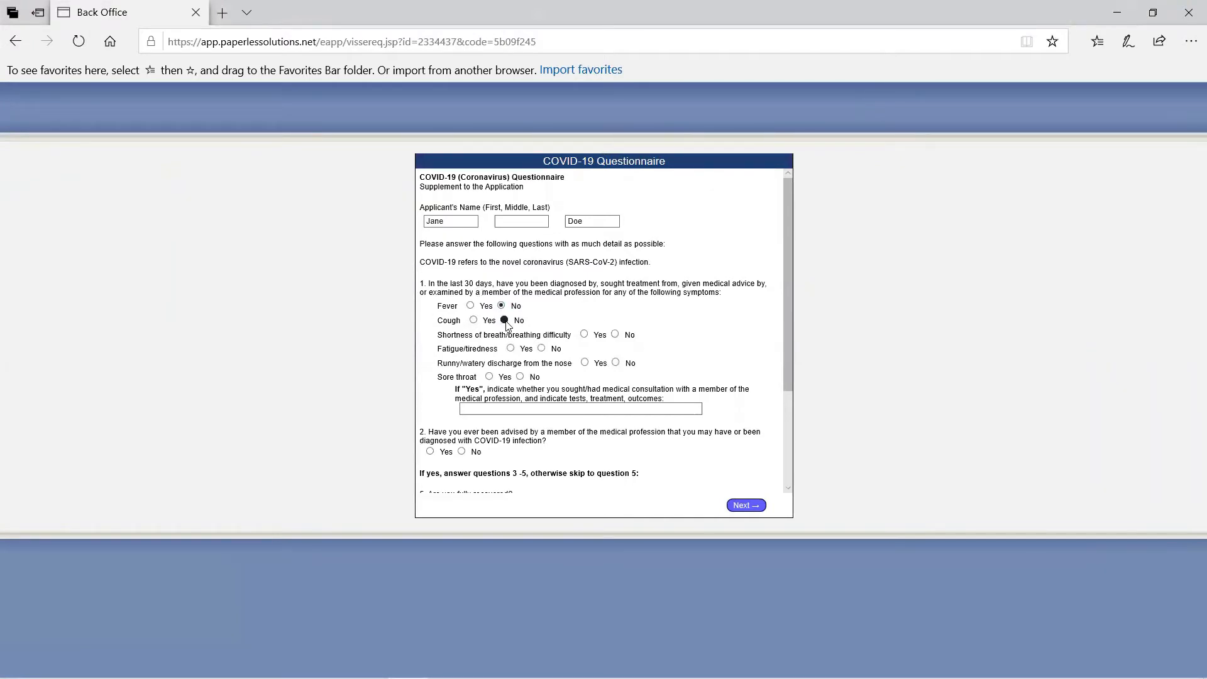
{"action": "left_click", "coordinate": [614, 334]}
{"action": "left_click", "coordinate": [541, 348]}
{"action": "left_click", "coordinate": [615, 363]}
{"action": "scroll", "coordinate": [552, 450], "scroll_direction": "down", "scroll_amount": 2}
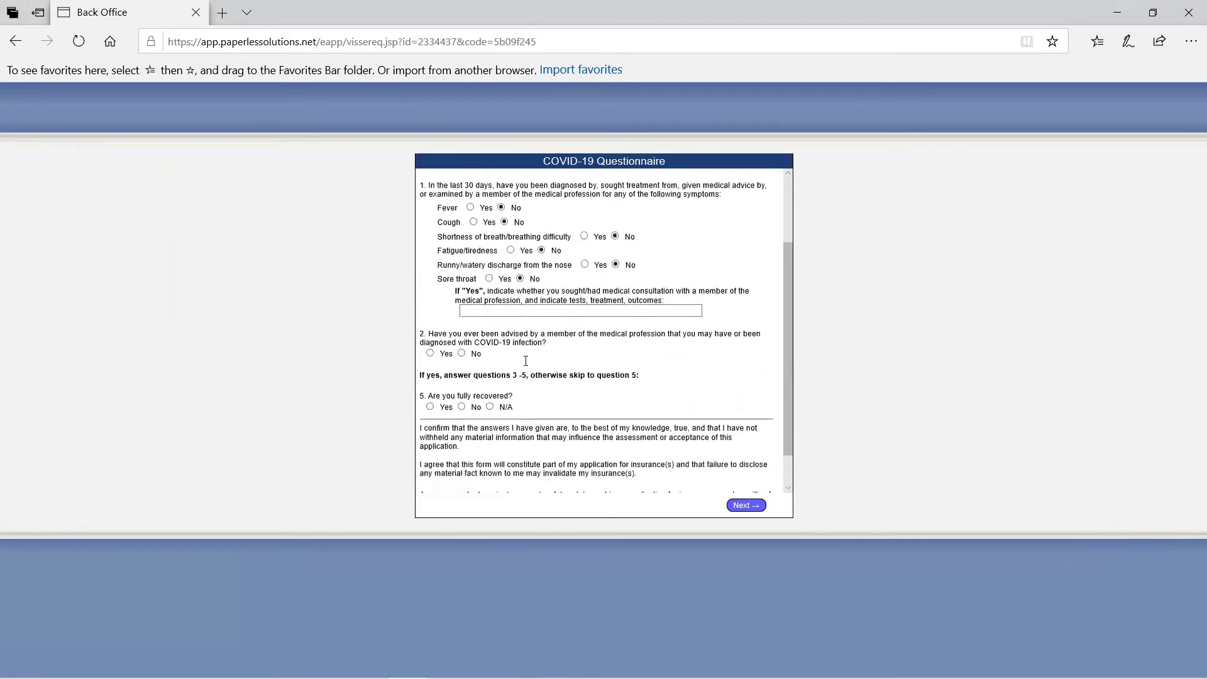
{"action": "left_click", "coordinate": [464, 354]}
{"action": "scroll", "coordinate": [460, 399], "scroll_direction": "down", "scroll_amount": 1}
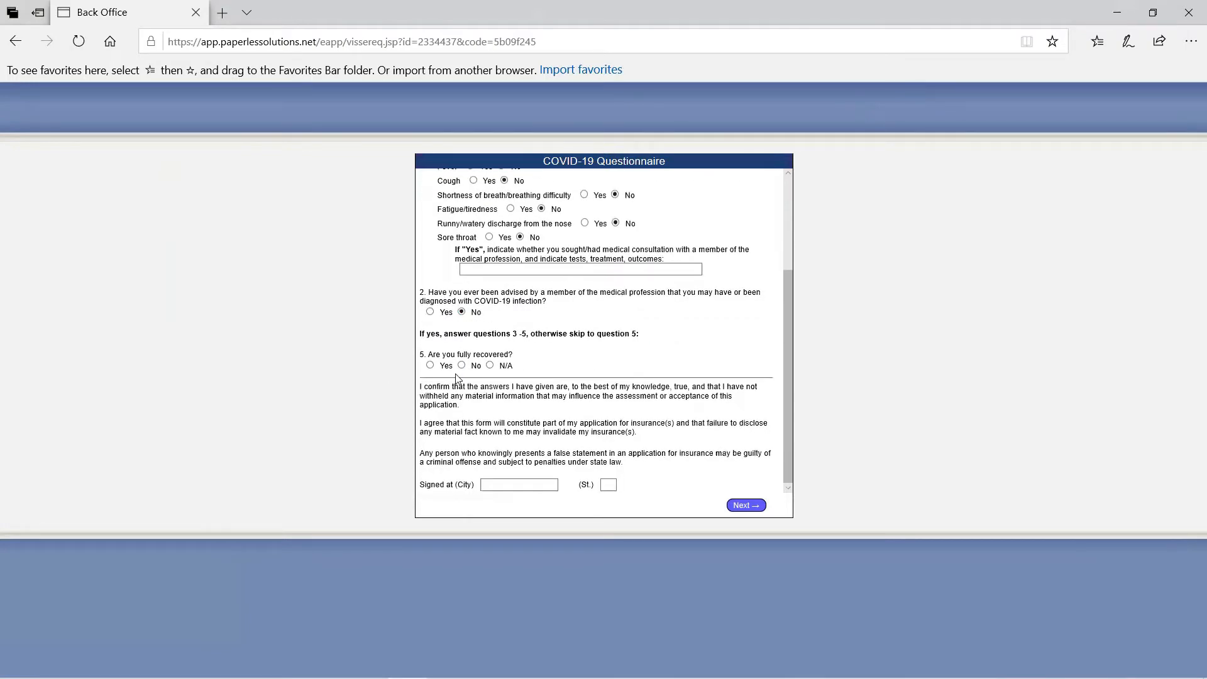
{"action": "left_click", "coordinate": [490, 366]}
Enter Raleigh, NC as the signing city and state and submit the answers.
{"action": "left_click", "coordinate": [509, 486]}
{"action": "type", "text": "Raleigh"}
{"action": "key", "text": "Tab"}
{"action": "type", "text": "NC"}
{"action": "left_click", "coordinate": [744, 505]}
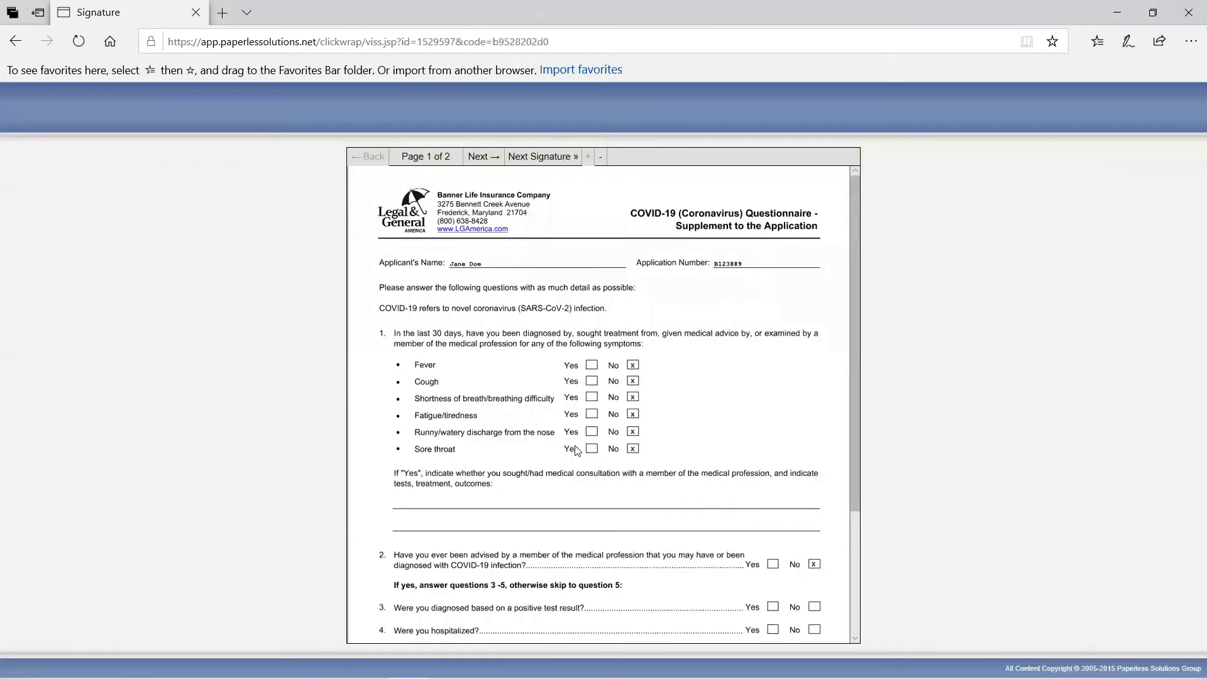
Review page 1 of the questionnaire, then advance to the Declaration on page 2 of 2.
{"action": "scroll", "coordinate": [462, 366], "scroll_direction": "down", "scroll_amount": 1}
{"action": "scroll", "coordinate": [462, 366], "scroll_direction": "down", "scroll_amount": 3}
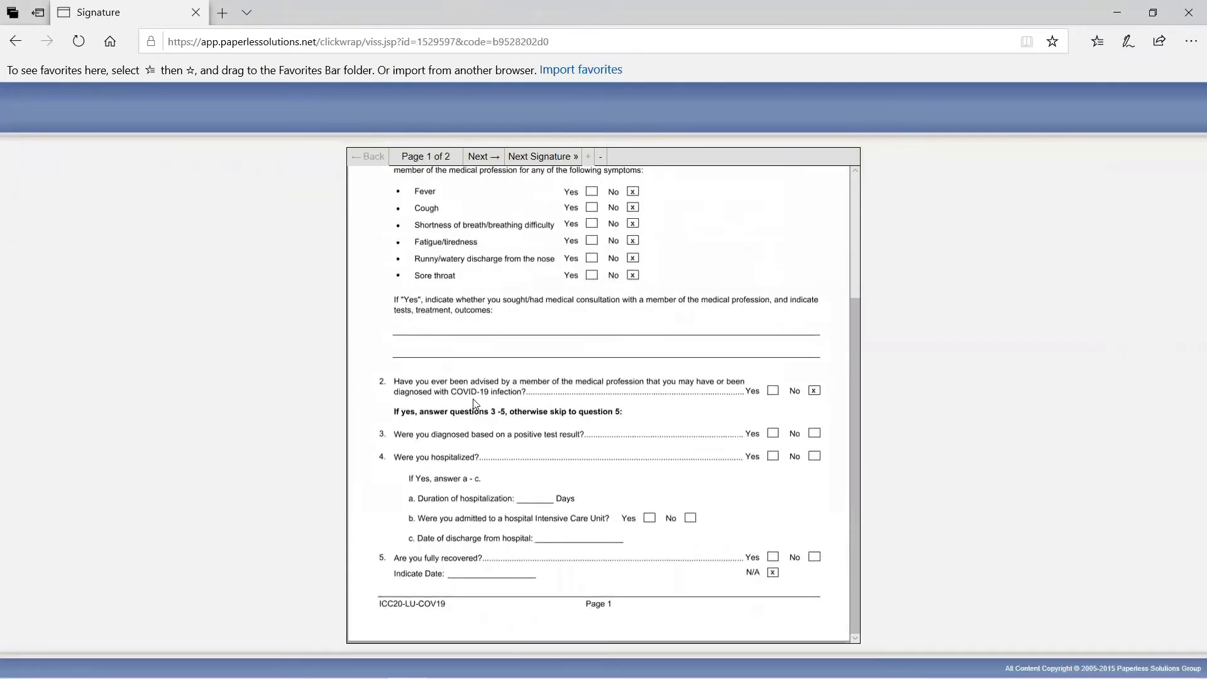
{"action": "scroll", "coordinate": [472, 398], "scroll_direction": "up", "scroll_amount": 3}
{"action": "scroll", "coordinate": [484, 400], "scroll_direction": "down", "scroll_amount": 3}
{"action": "scroll", "coordinate": [484, 400], "scroll_direction": "up", "scroll_amount": 3}
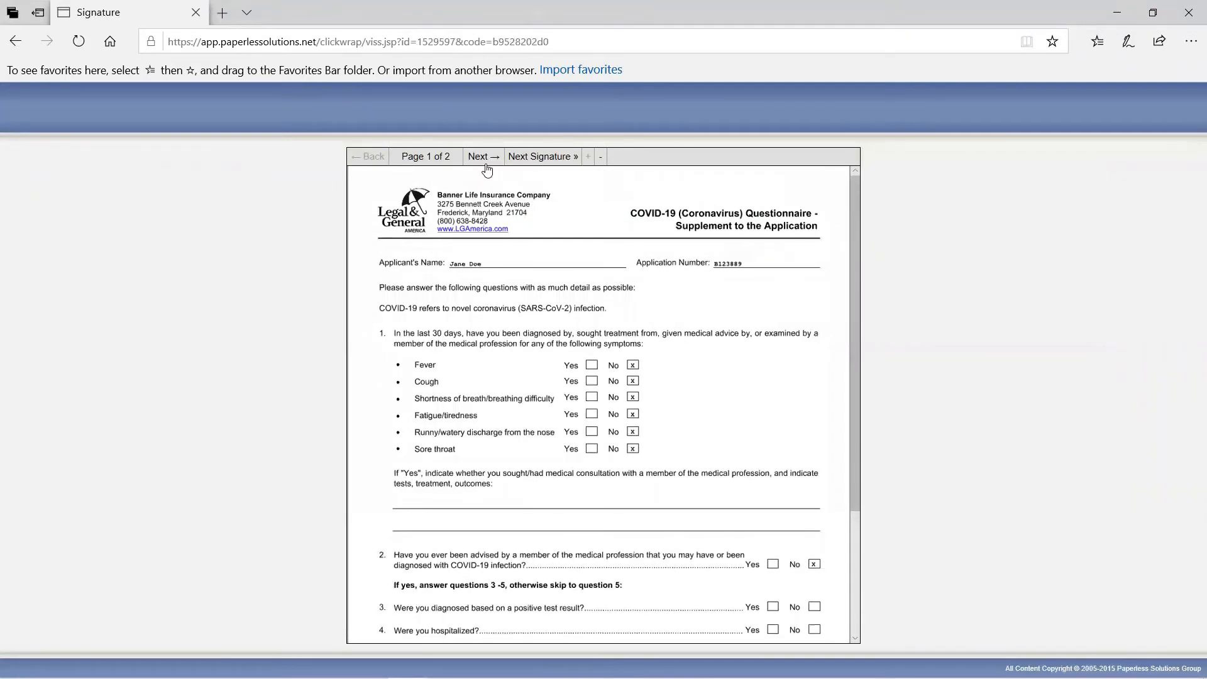
{"action": "left_click", "coordinate": [539, 157]}
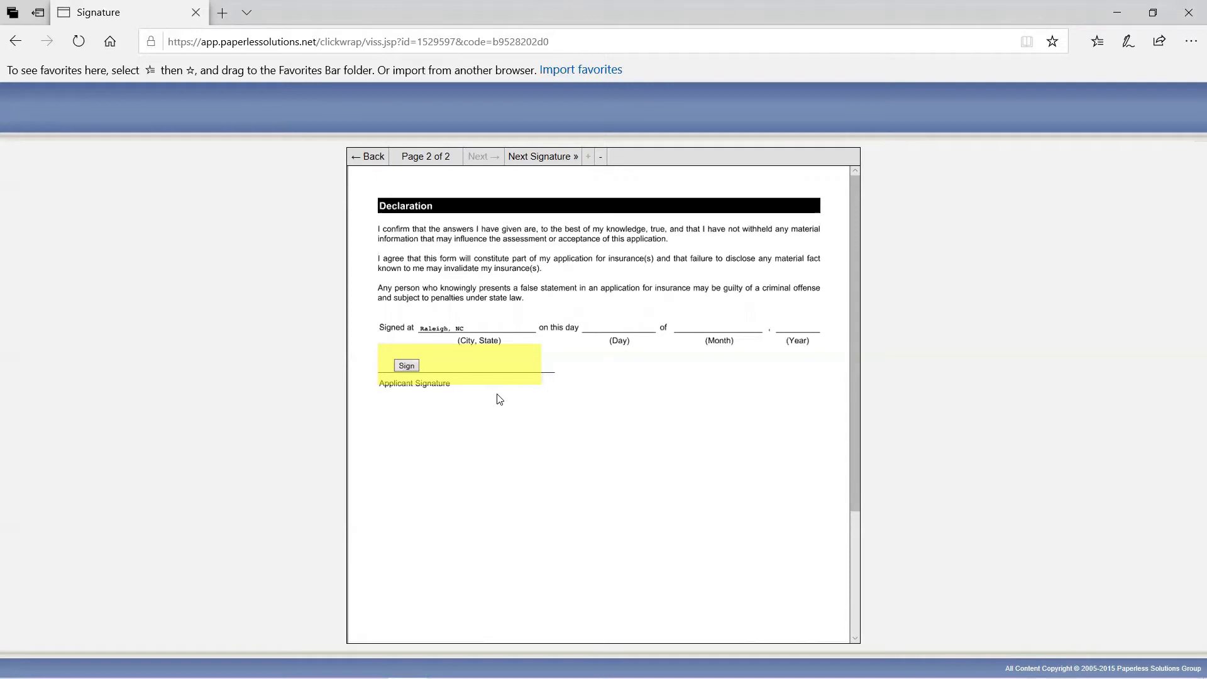
Apply the applicant's digital signature to the Declaration, finish signing, and minimize the client's browser.
{"action": "left_click", "coordinate": [405, 367]}
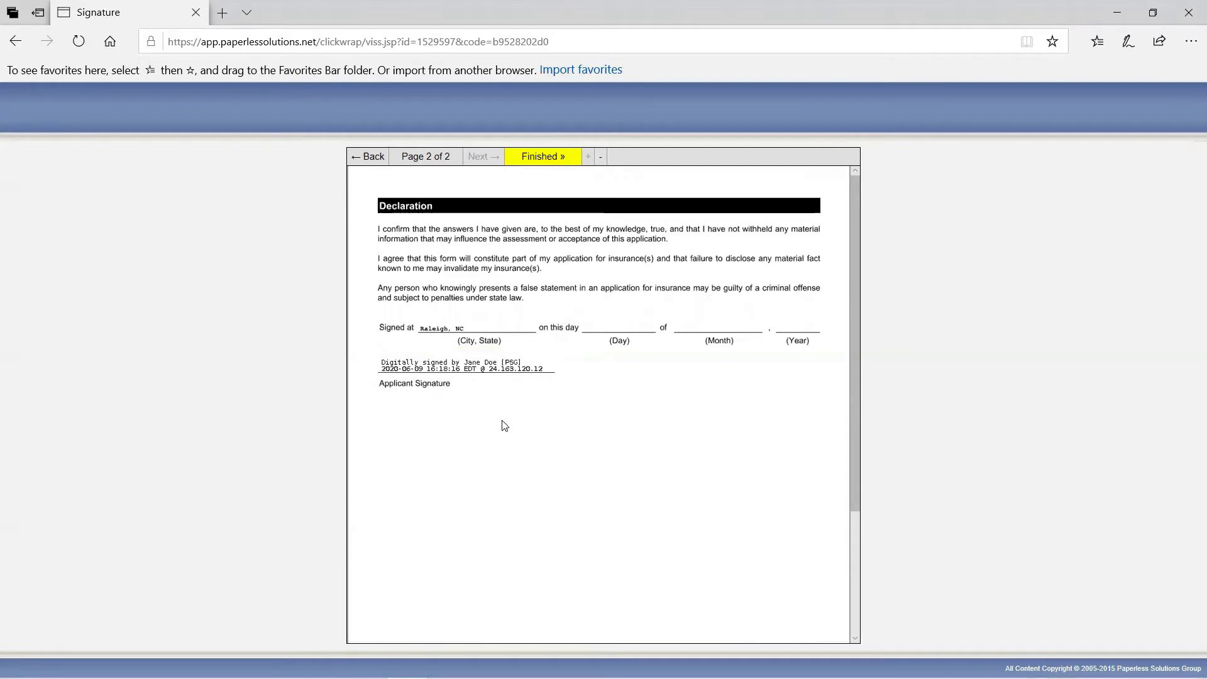
{"action": "scroll", "coordinate": [503, 427], "scroll_direction": "down", "scroll_amount": 3}
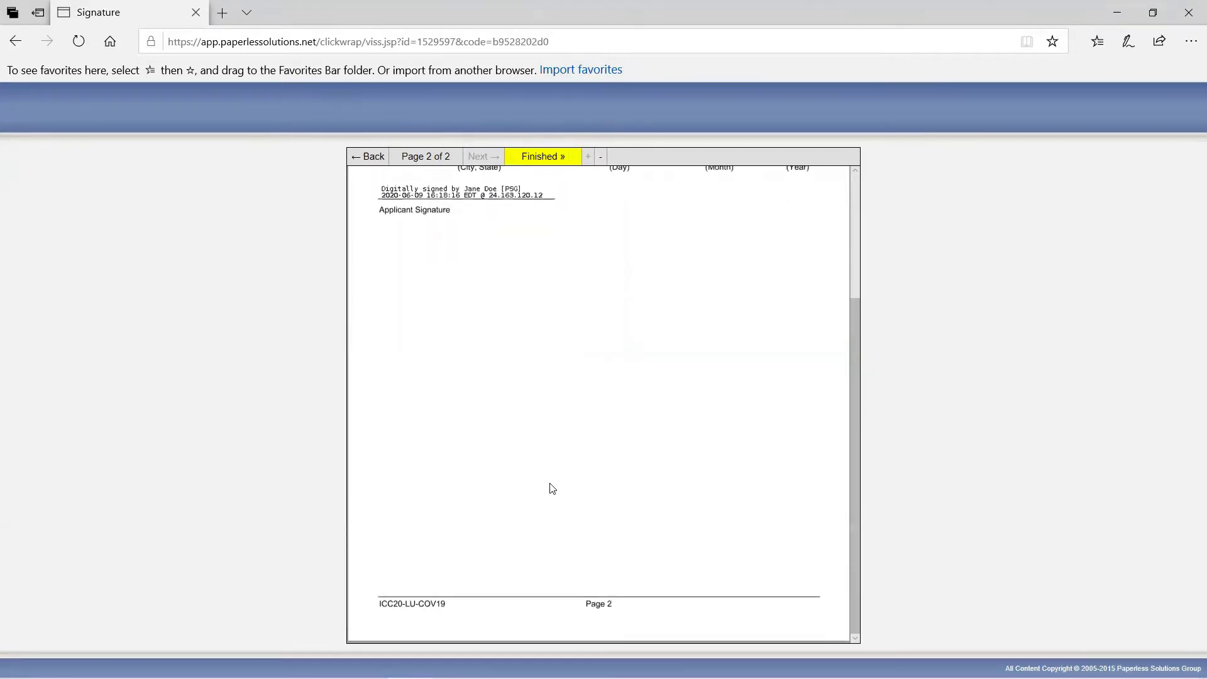
{"action": "scroll", "coordinate": [547, 493], "scroll_direction": "up", "scroll_amount": 3}
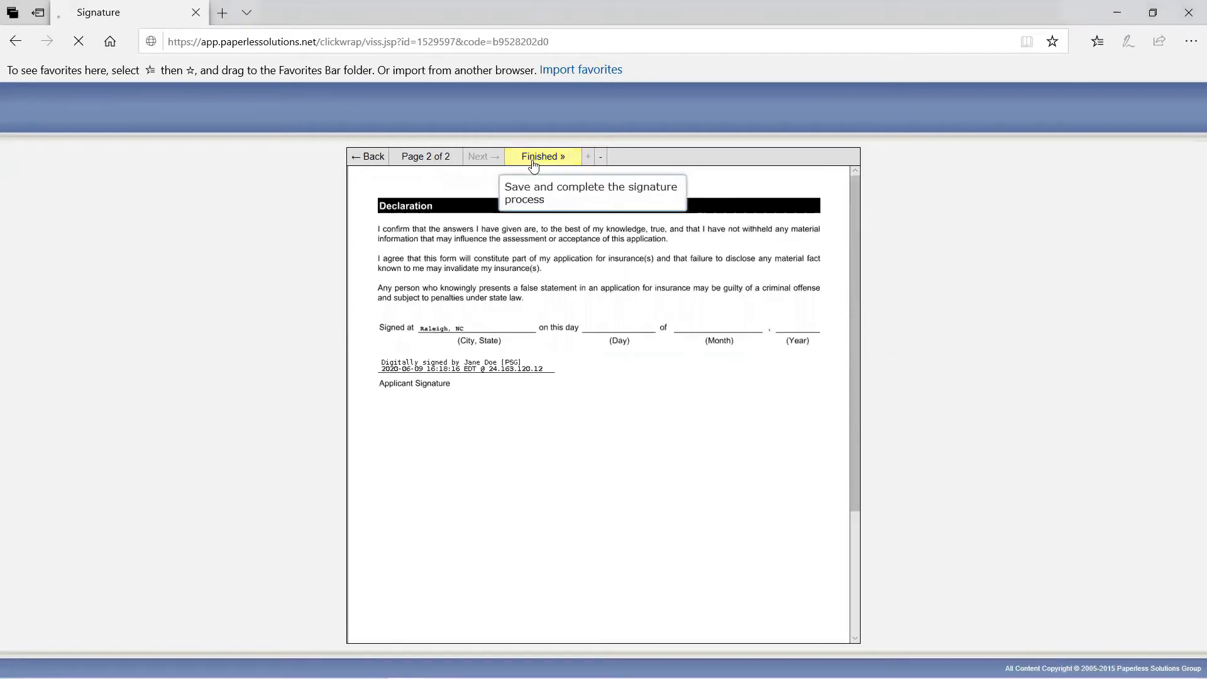
{"action": "left_click", "coordinate": [531, 160]}
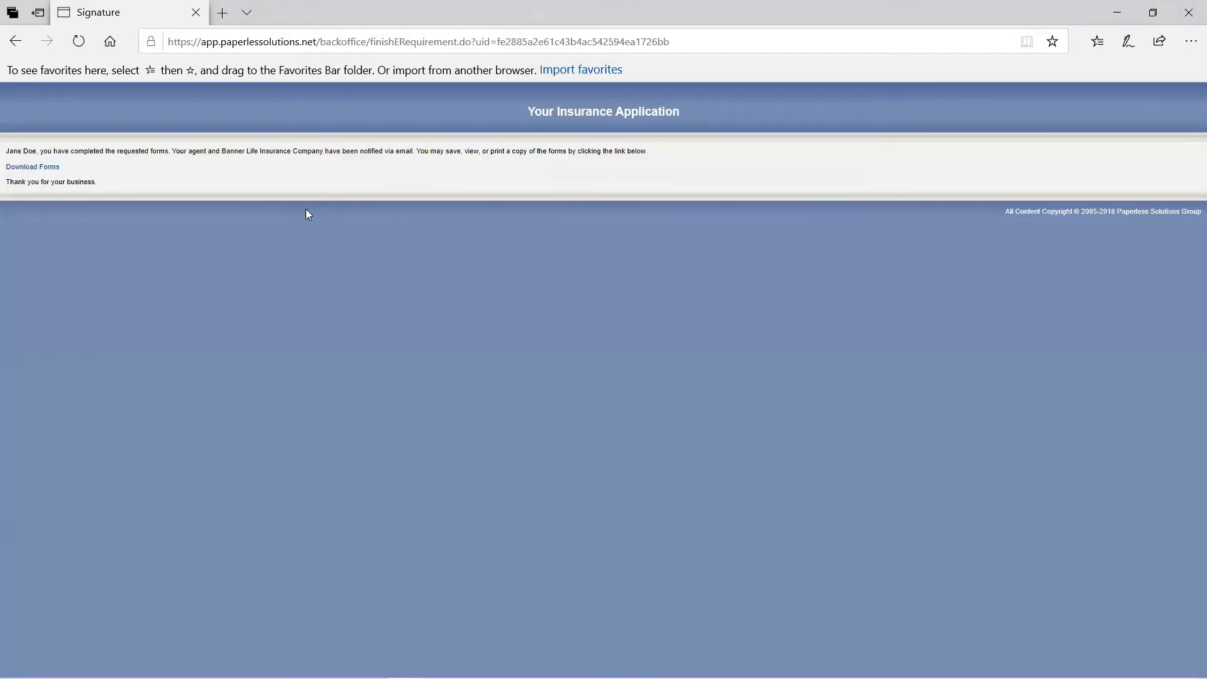
{"action": "left_click", "coordinate": [1113, 15]}
Mark the newest signed request Done under eRequirement > View Requests, then bring Outlook back up.
{"action": "left_click", "coordinate": [130, 392]}
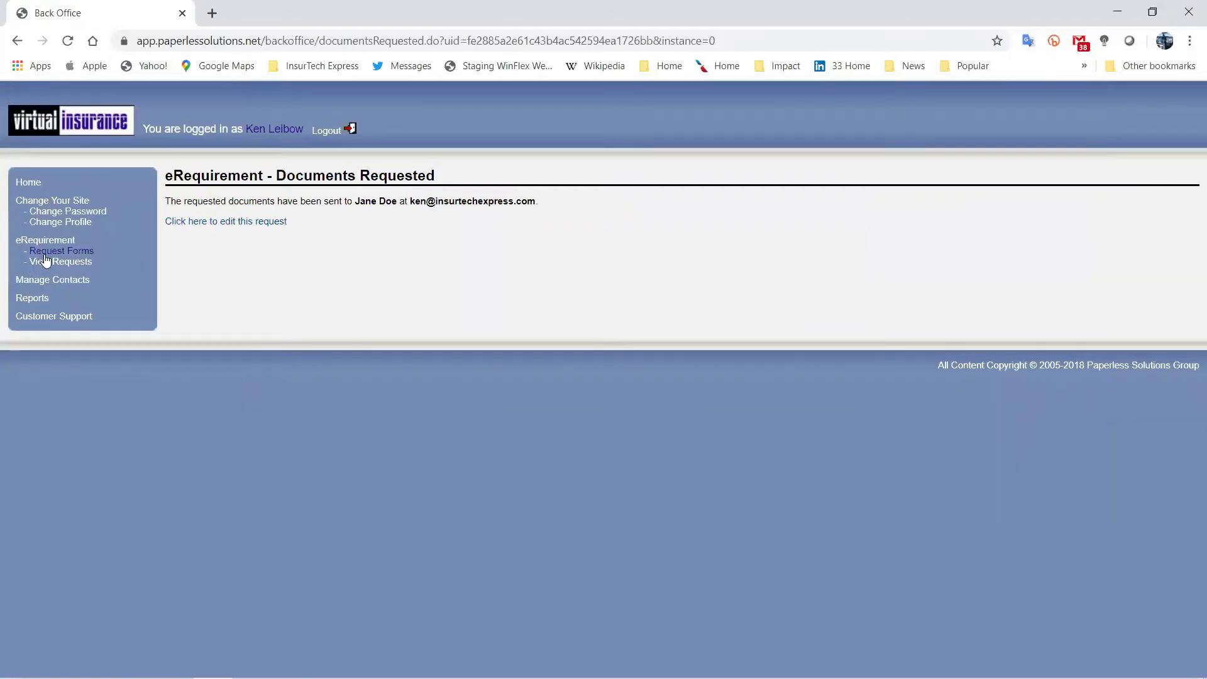
{"action": "left_click", "coordinate": [39, 301]}
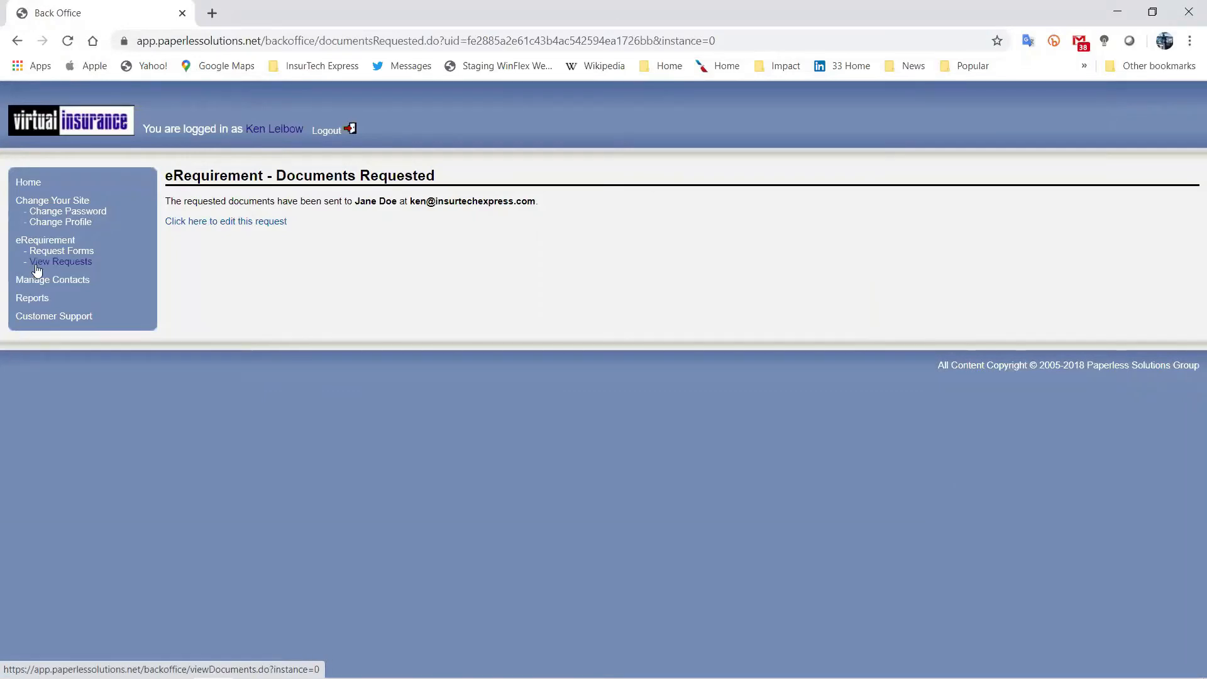
{"action": "left_click", "coordinate": [36, 265]}
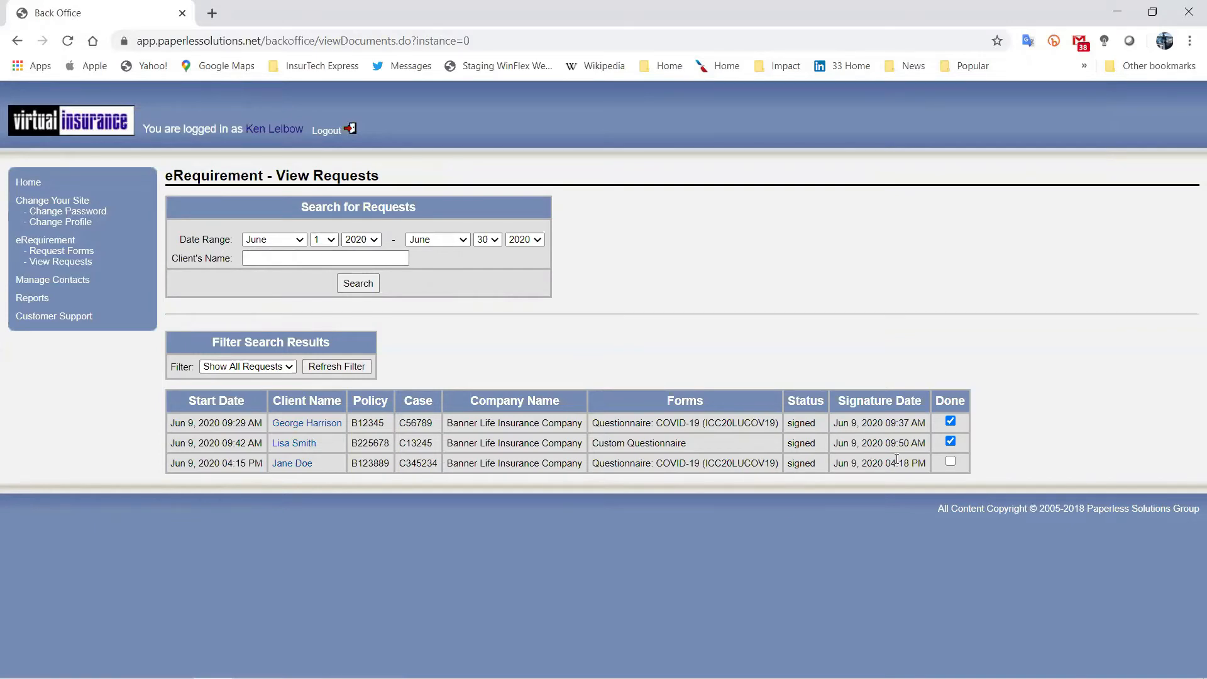
{"action": "left_click", "coordinate": [951, 464]}
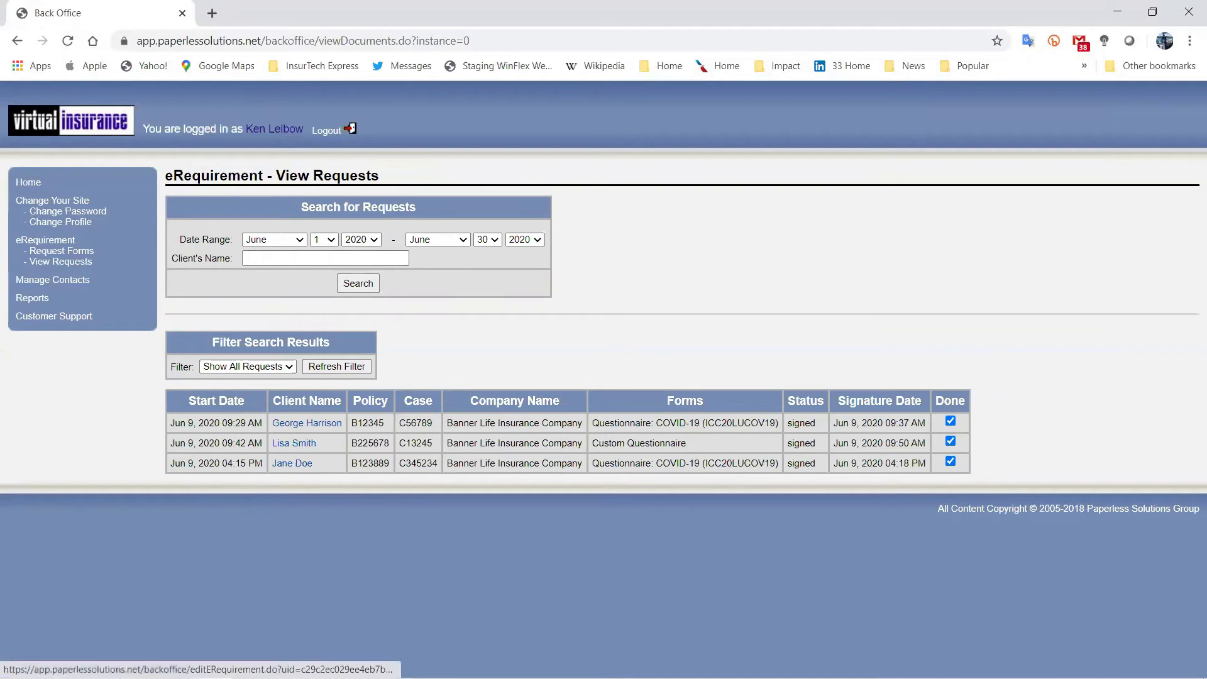
{"action": "mouse_move", "coordinate": [369, 677]}
{"action": "left_click", "coordinate": [290, 663]}
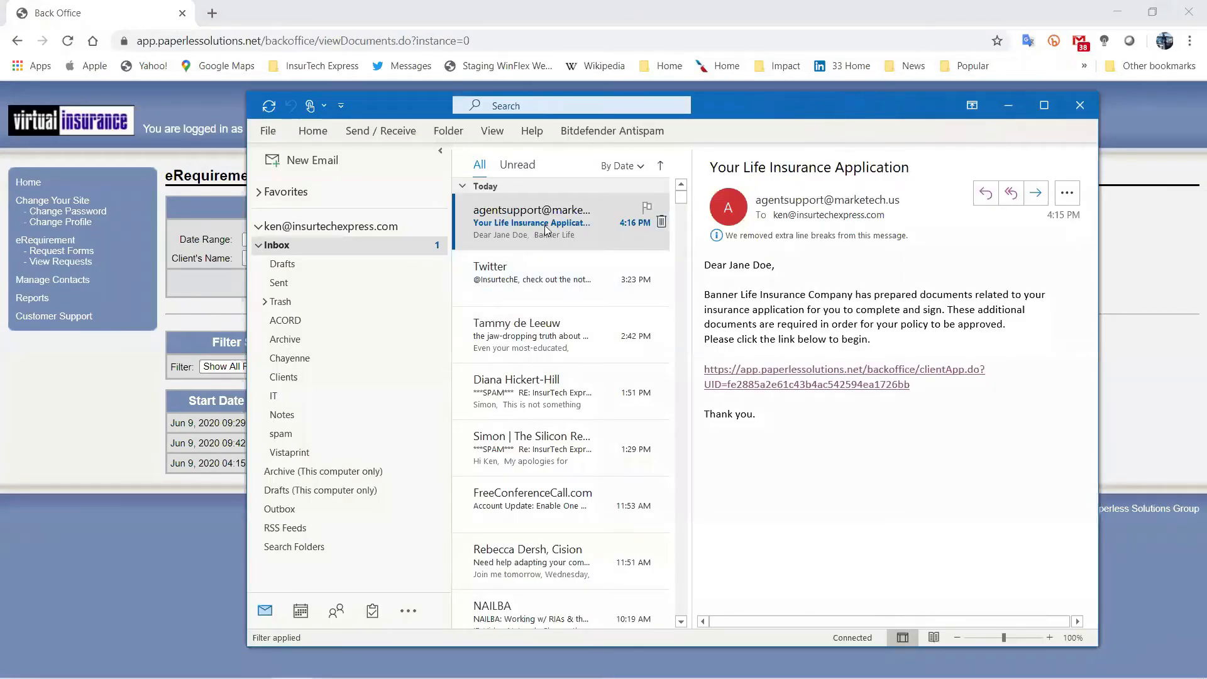
Refresh mail, open the '[eRequirement] Client Signed' email and launch its signed-documents download link.
{"action": "left_click", "coordinate": [273, 108]}
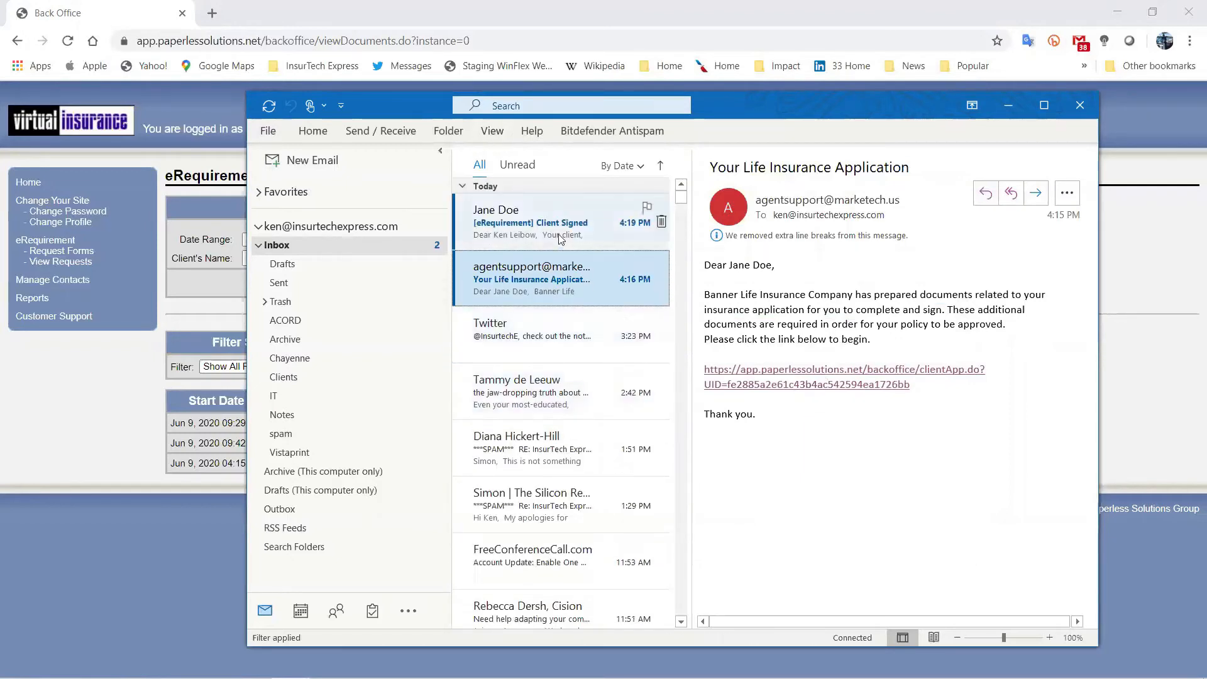
{"action": "left_click", "coordinate": [561, 238]}
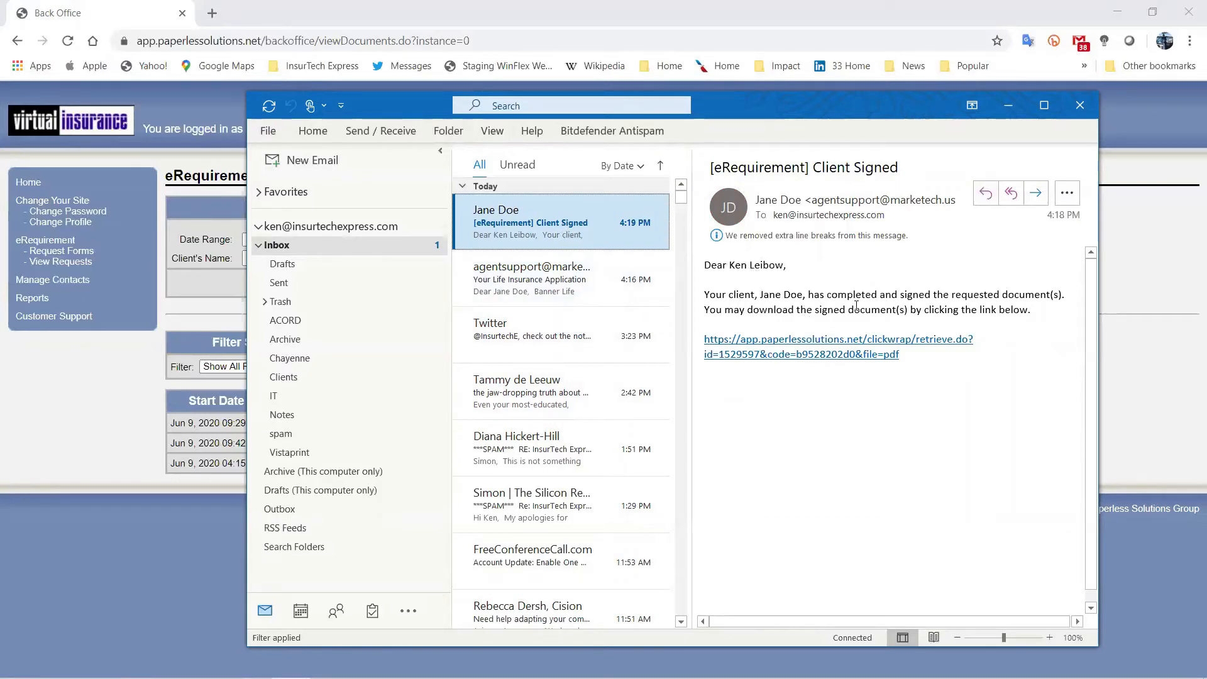
{"action": "left_click", "coordinate": [766, 355]}
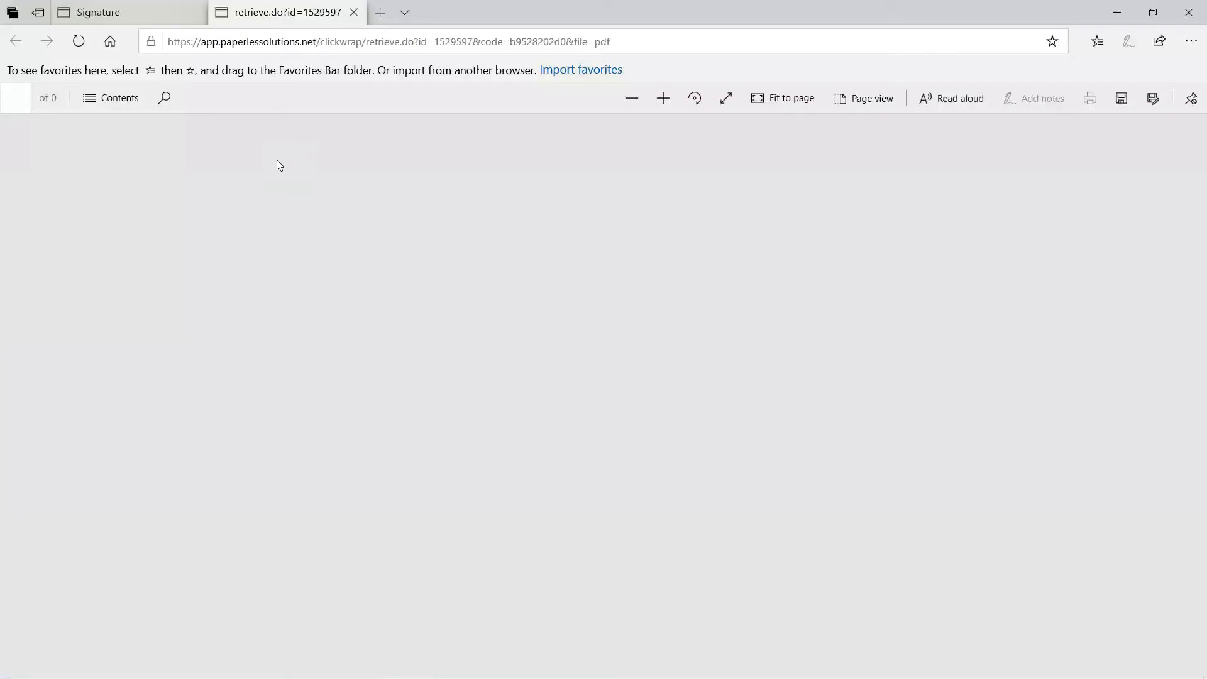
Skim the signed two-page PDF, check the client's completion tab, then return to Back Office.
{"action": "scroll", "coordinate": [735, 478], "scroll_direction": "down", "scroll_amount": 10}
{"action": "scroll", "coordinate": [723, 487], "scroll_direction": "down", "scroll_amount": 2}
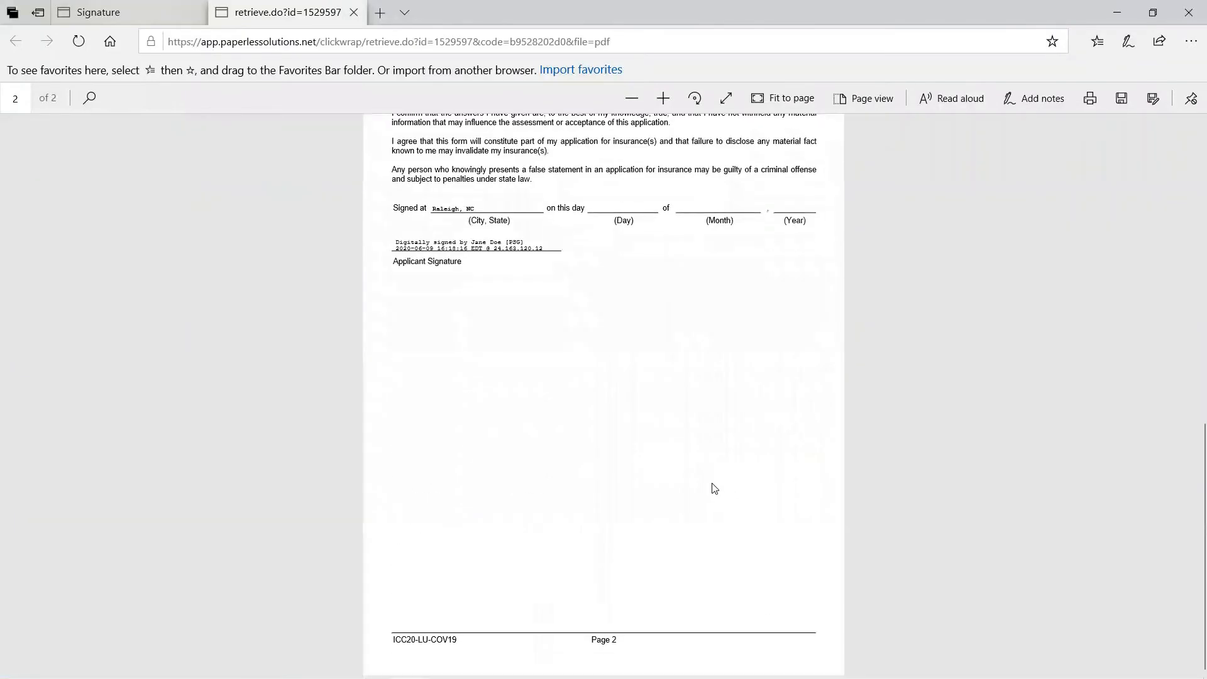
{"action": "scroll", "coordinate": [714, 488], "scroll_direction": "up", "scroll_amount": 12}
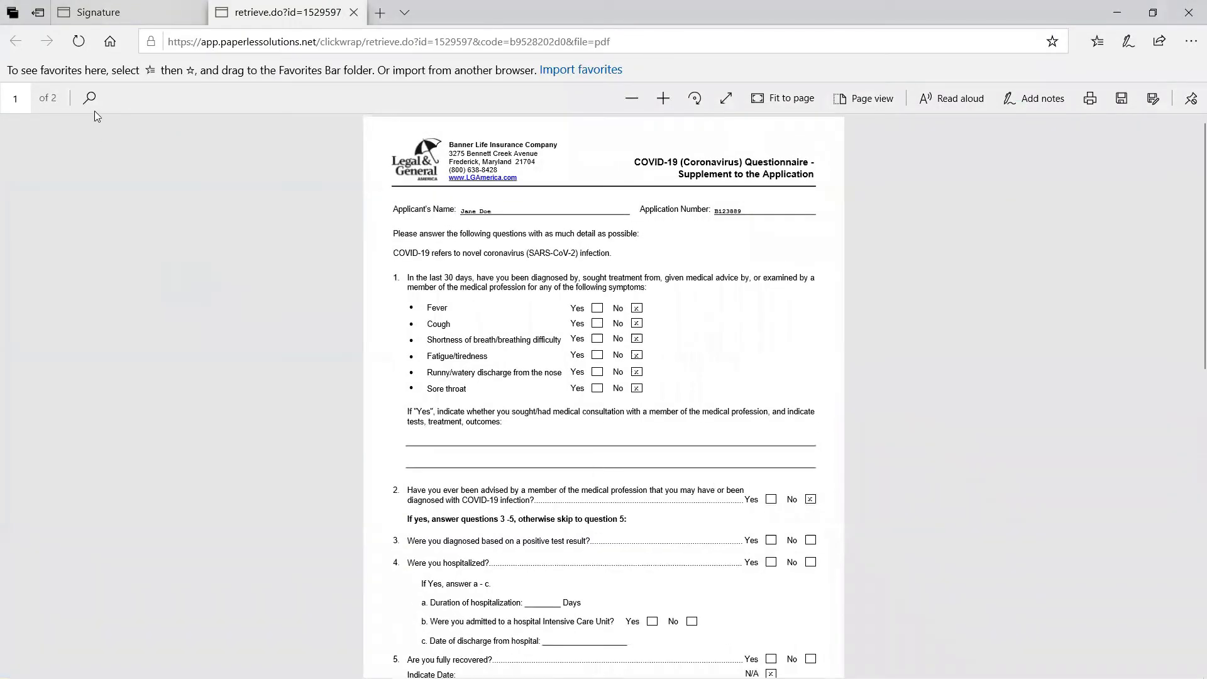
{"action": "left_click", "coordinate": [144, 15]}
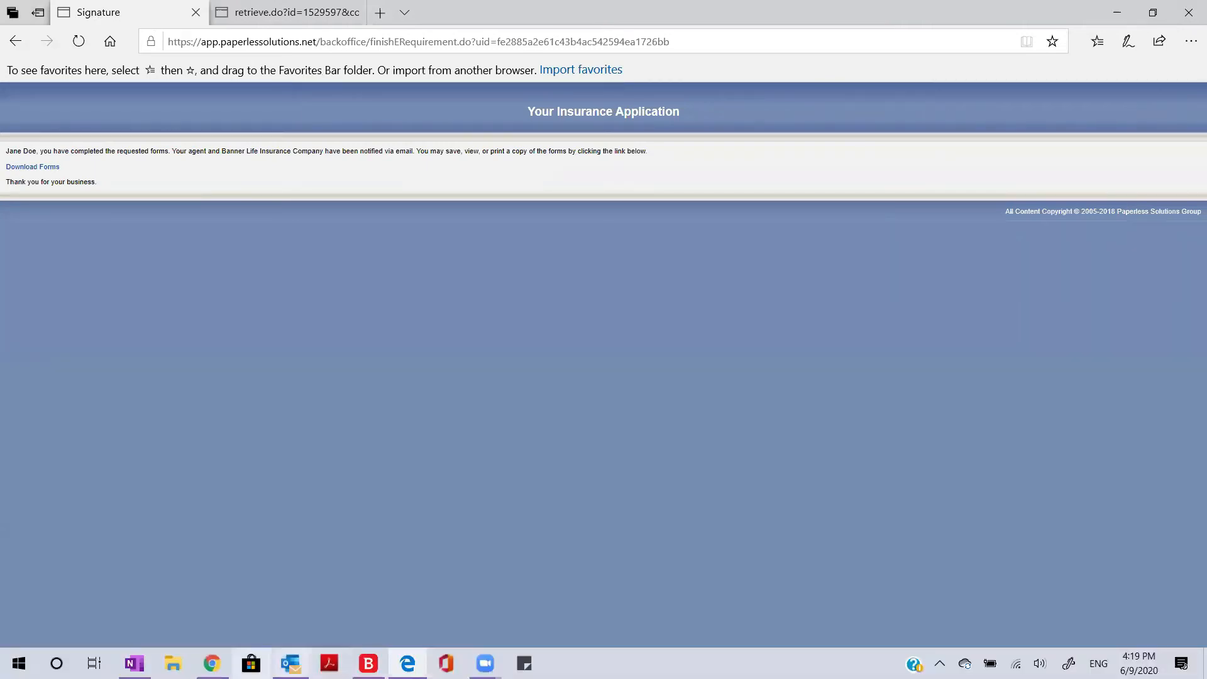
{"action": "left_click", "coordinate": [212, 663]}
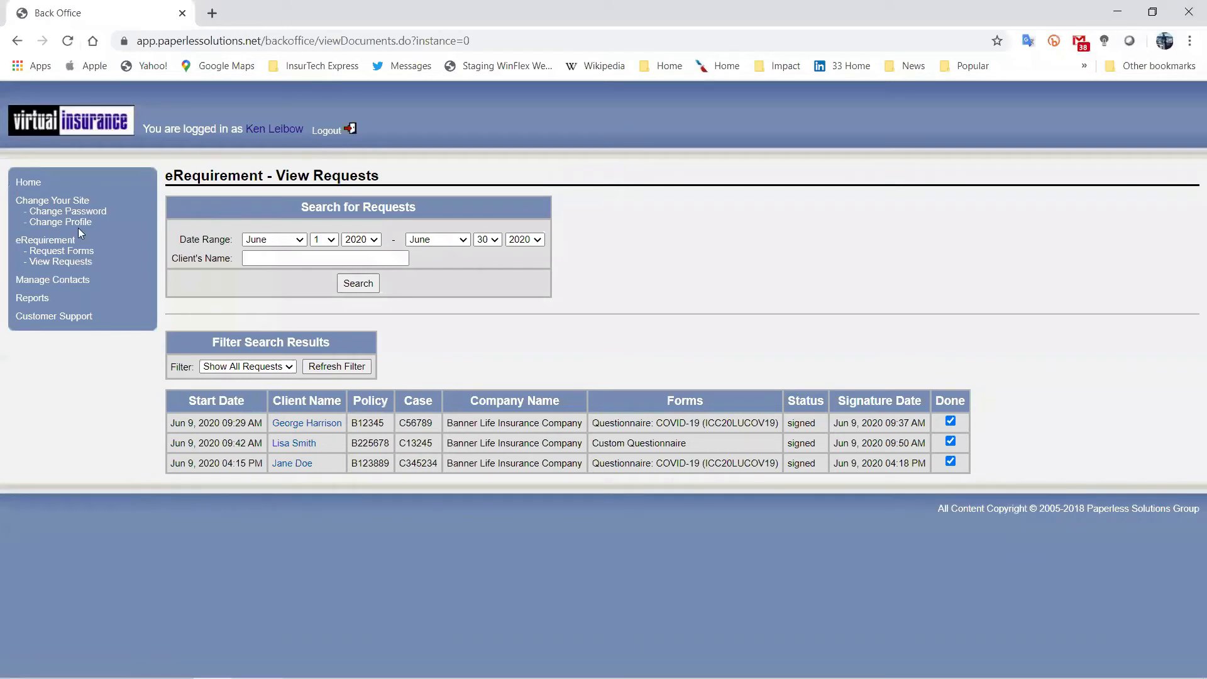
Start a forms request for Banner Life Insurance Company with a Custom Questionnaire added.
{"action": "left_click", "coordinate": [45, 253]}
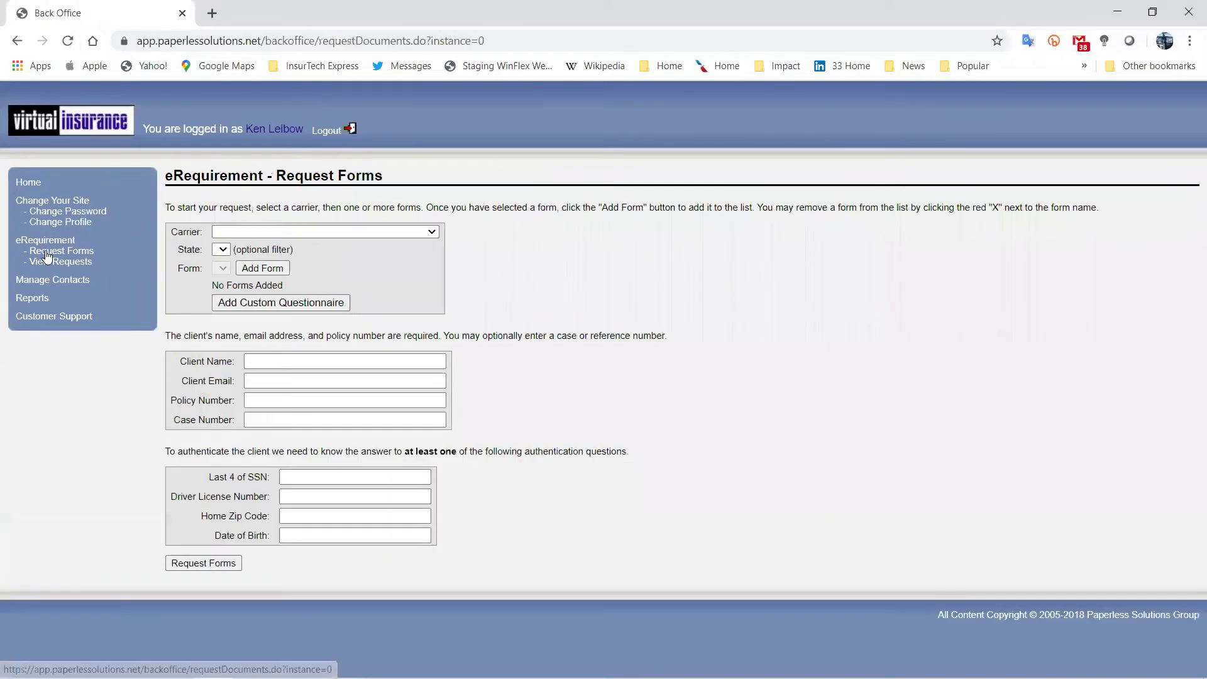
{"action": "left_click", "coordinate": [243, 237]}
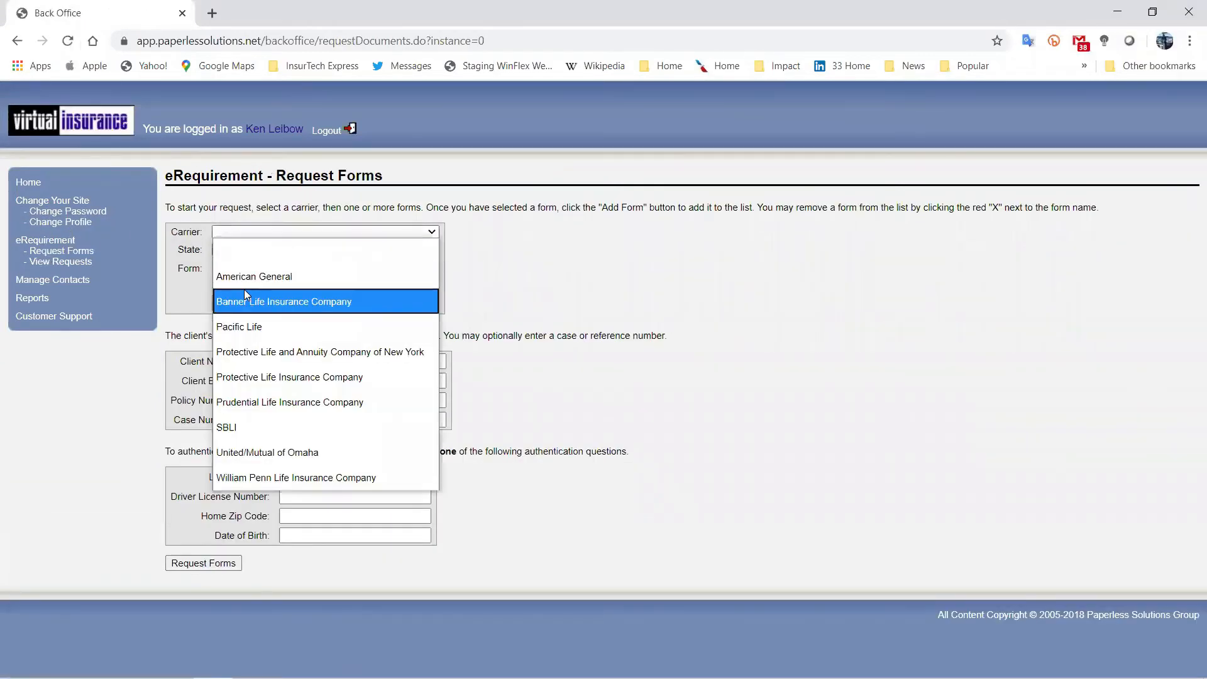
{"action": "left_click", "coordinate": [244, 296]}
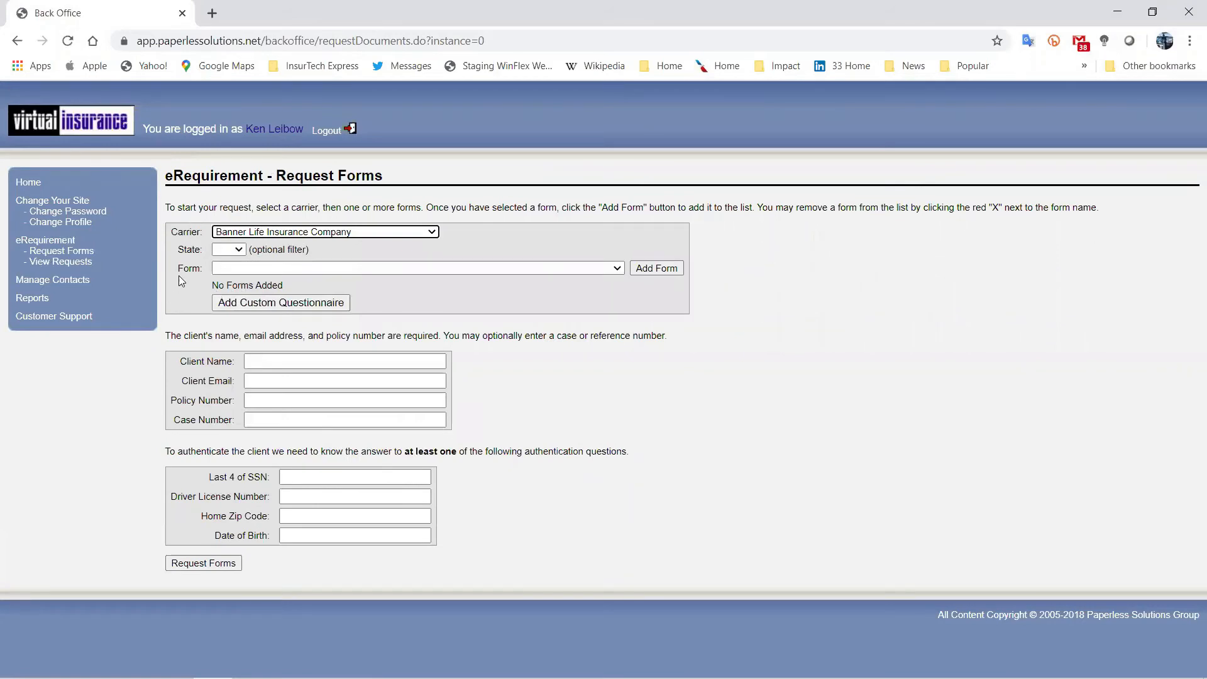
{"action": "left_click", "coordinate": [234, 303]}
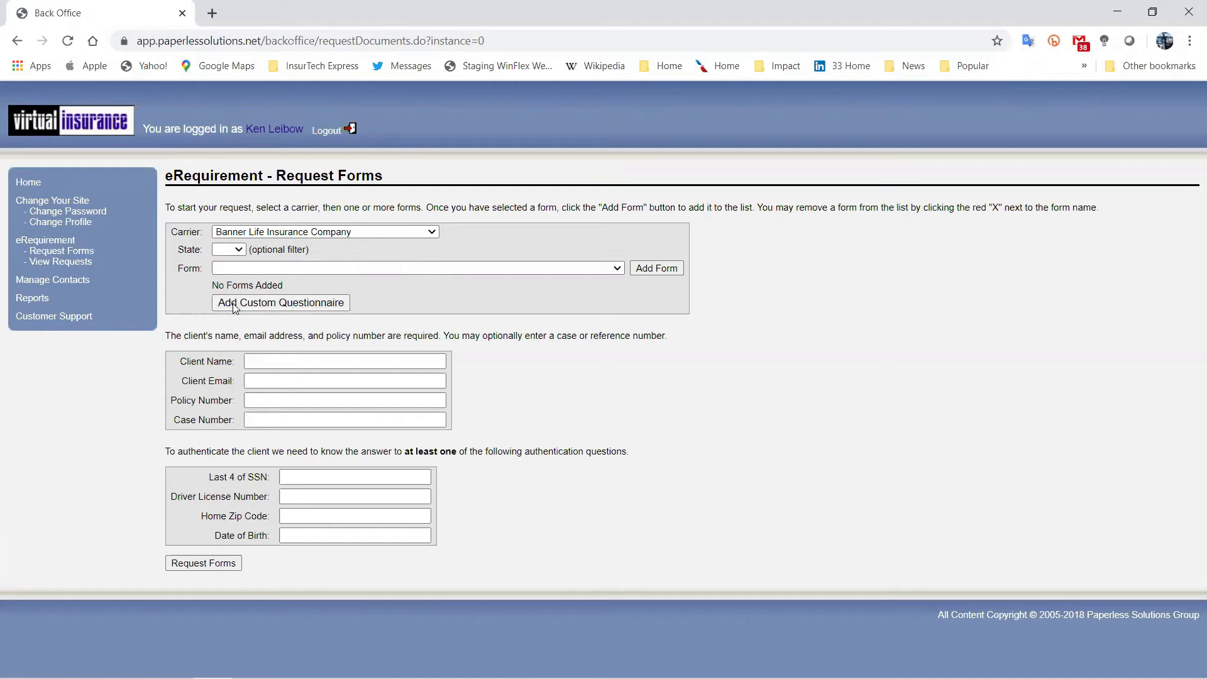
Enter the client's full name, e-mail address and policy number.
{"action": "left_click", "coordinate": [276, 352]}
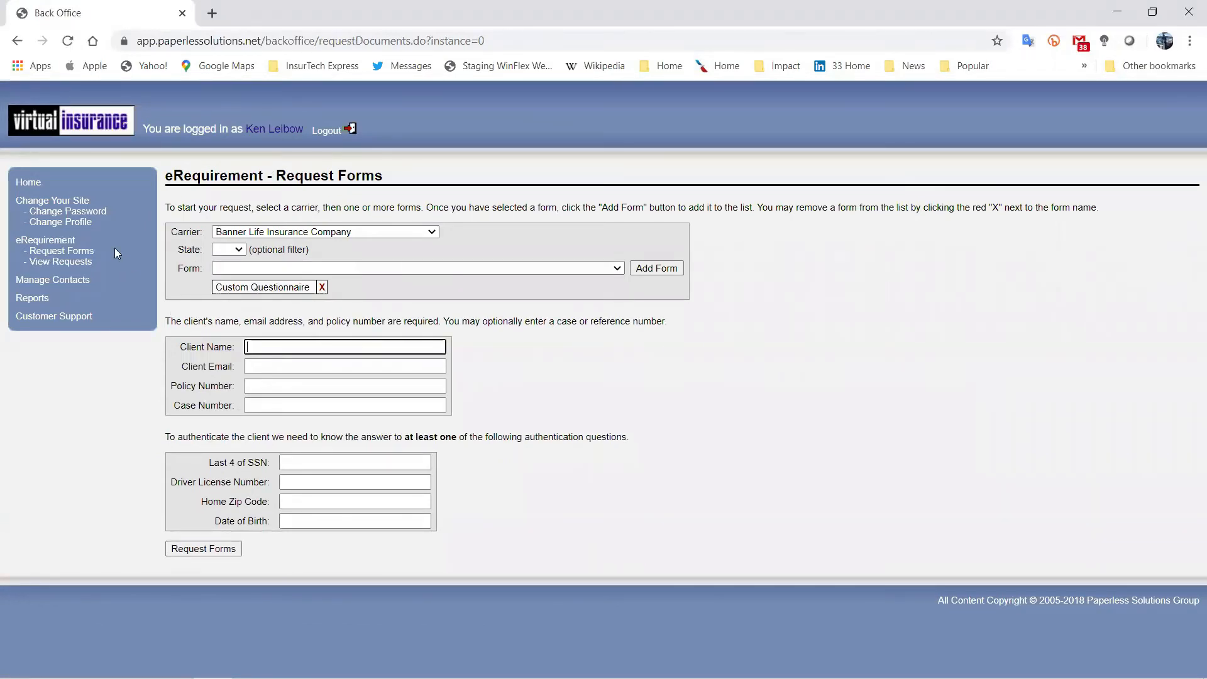
{"action": "left_click", "coordinate": [286, 360]}
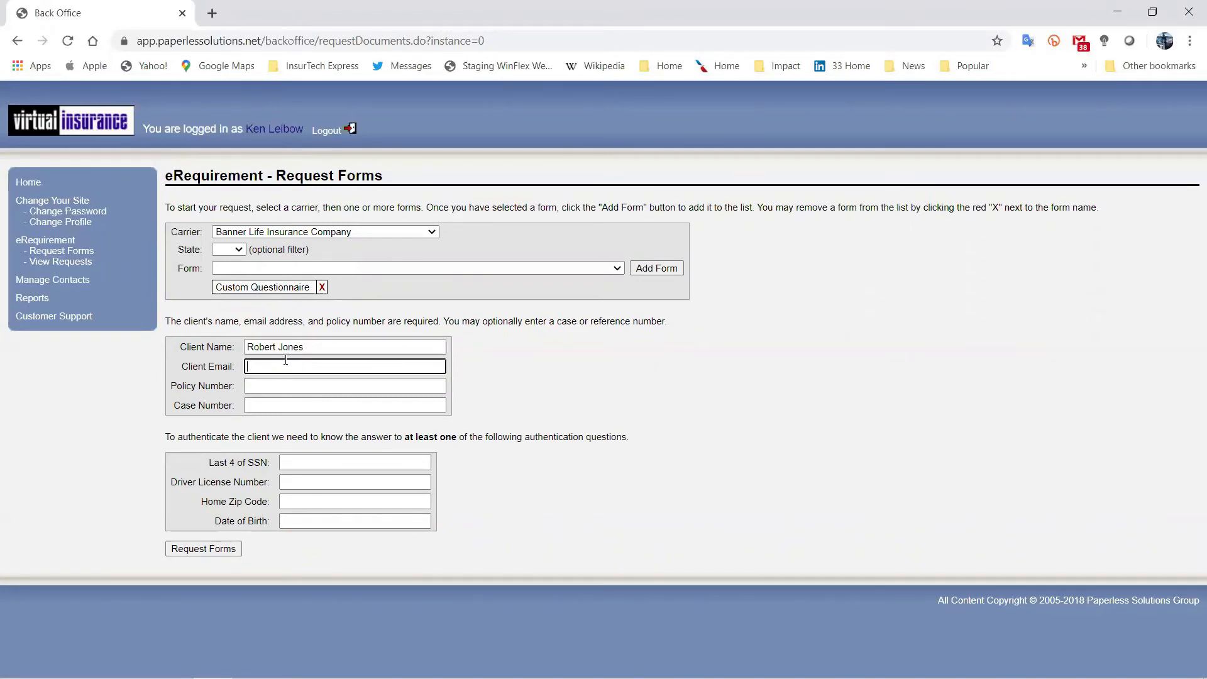
{"action": "left_click", "coordinate": [278, 379]}
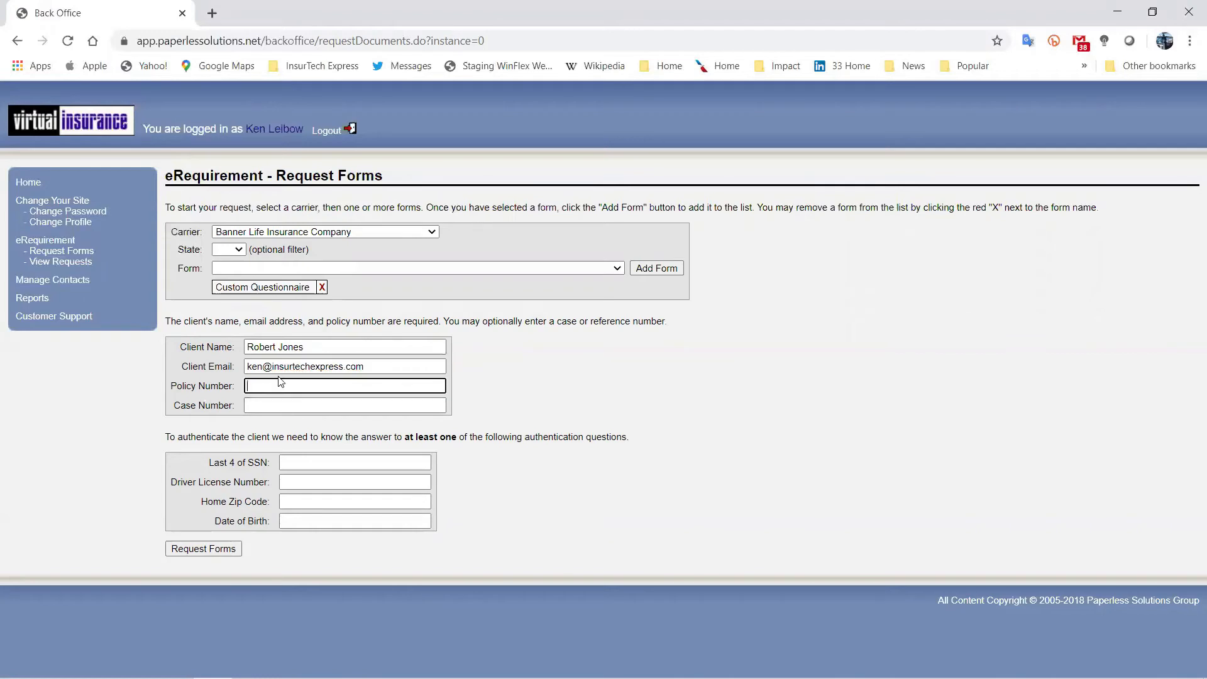
Fill in the client's SSN last four, driver license, home zip and date of birth, then submit.
{"action": "left_click", "coordinate": [311, 463]}
{"action": "type", "text": "2222"}
{"action": "left_click", "coordinate": [308, 484]}
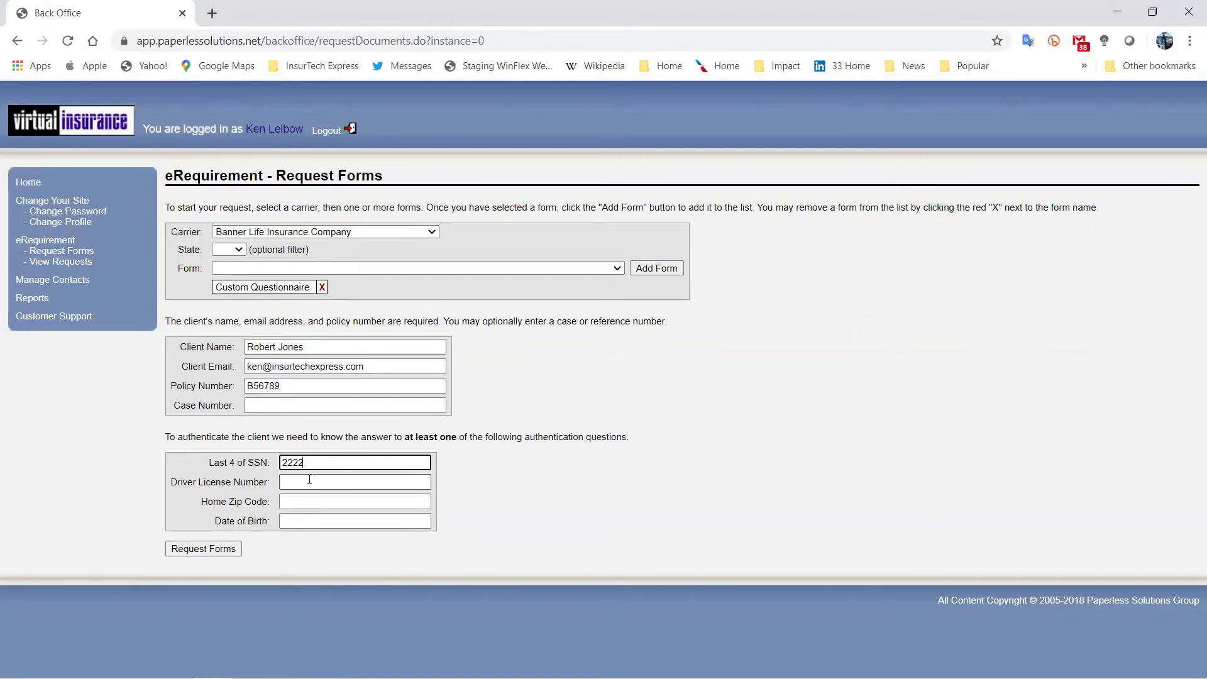
{"action": "type", "text": "NC2222"}
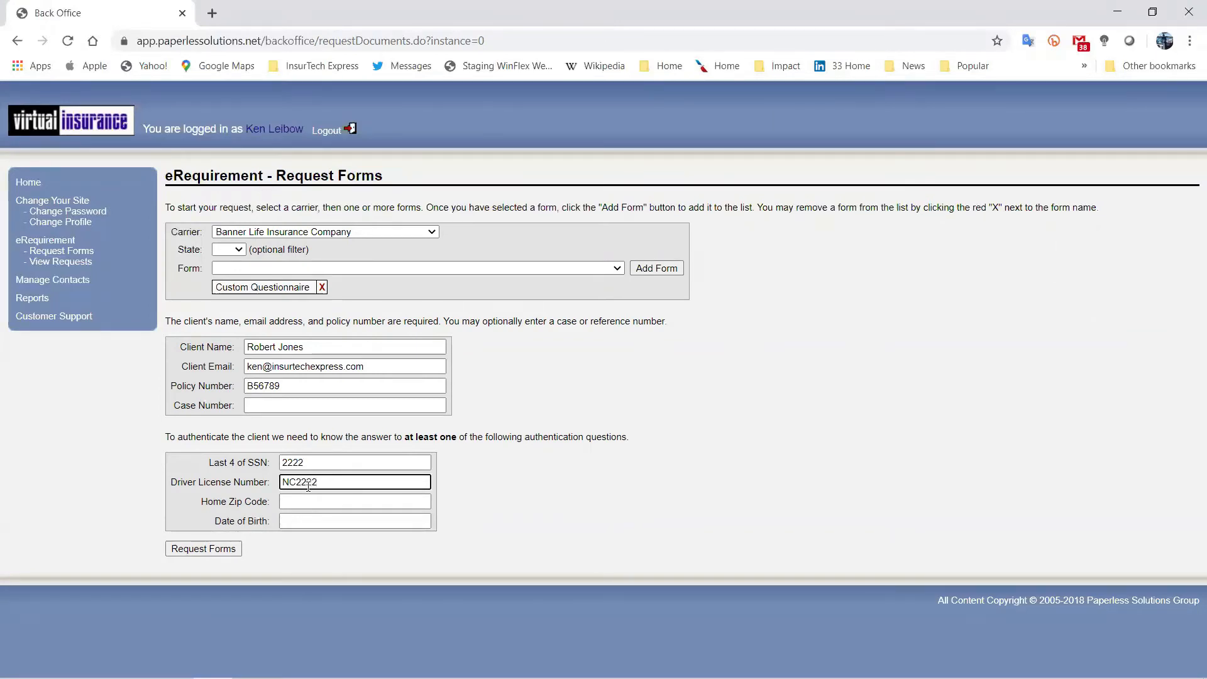
{"action": "left_click", "coordinate": [303, 502]}
{"action": "type", "text": "27614"}
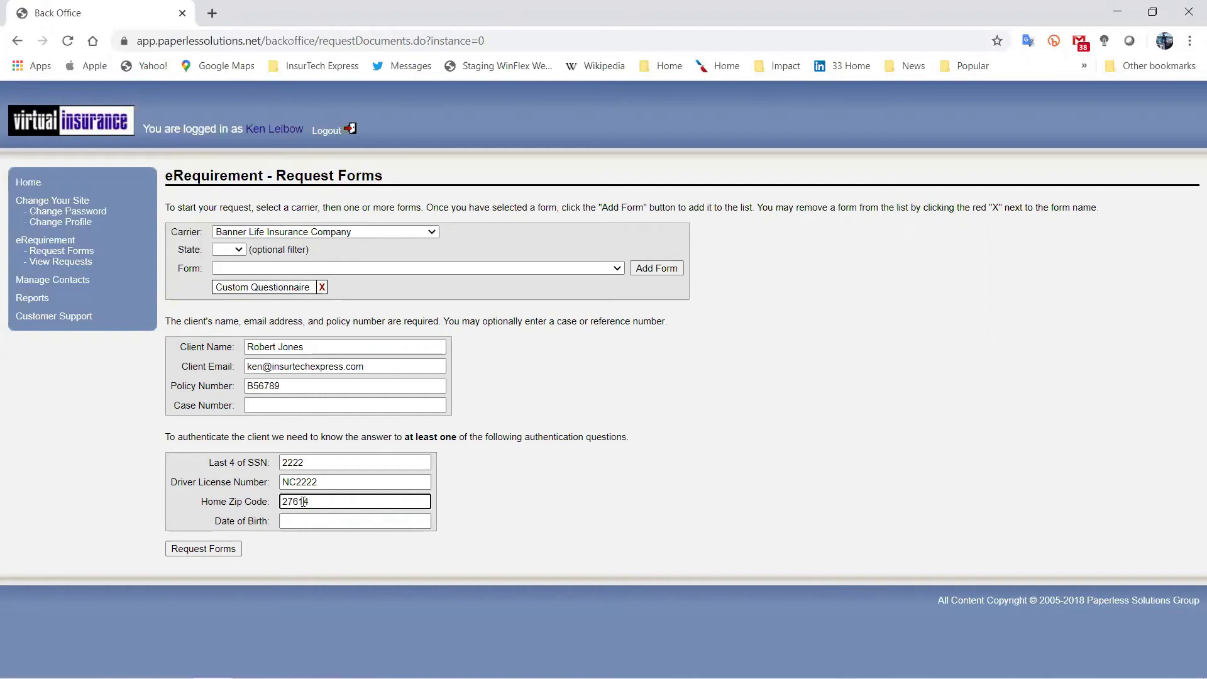
{"action": "left_click", "coordinate": [301, 517]}
{"action": "type", "text": "01"}
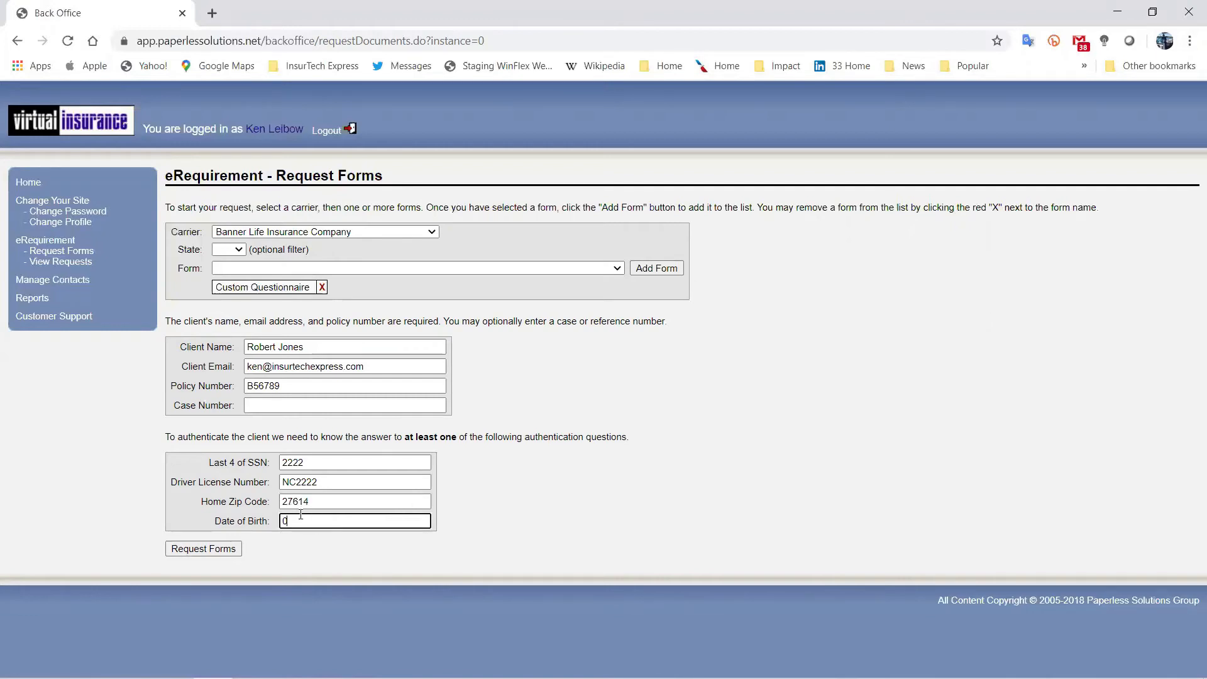
{"action": "type", "text": "/02/1965"}
{"action": "left_click", "coordinate": [235, 553]}
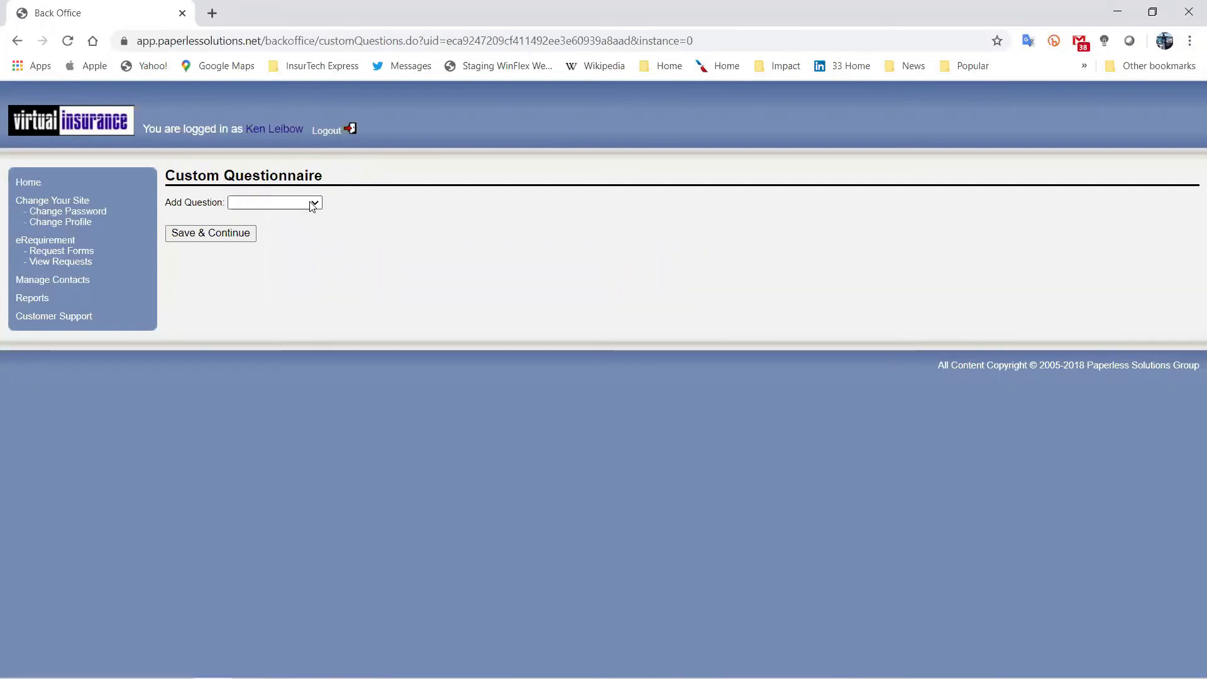
{"action": "left_click", "coordinate": [313, 203]}
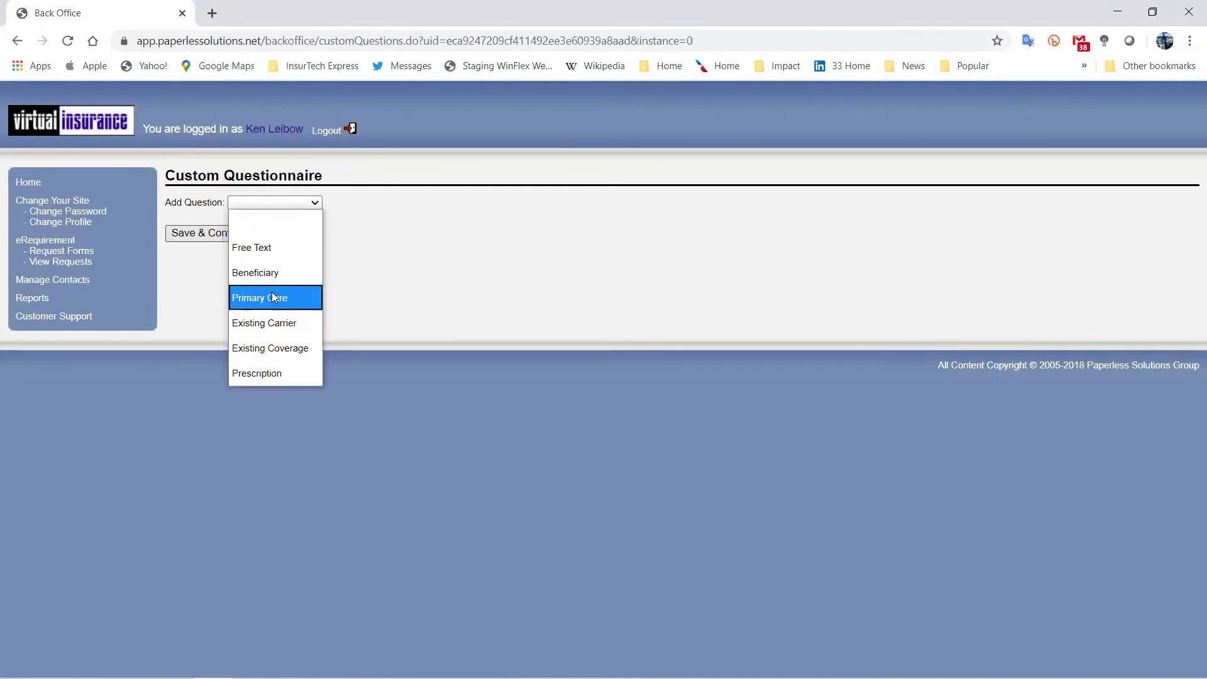
{"action": "left_click", "coordinate": [268, 373]}
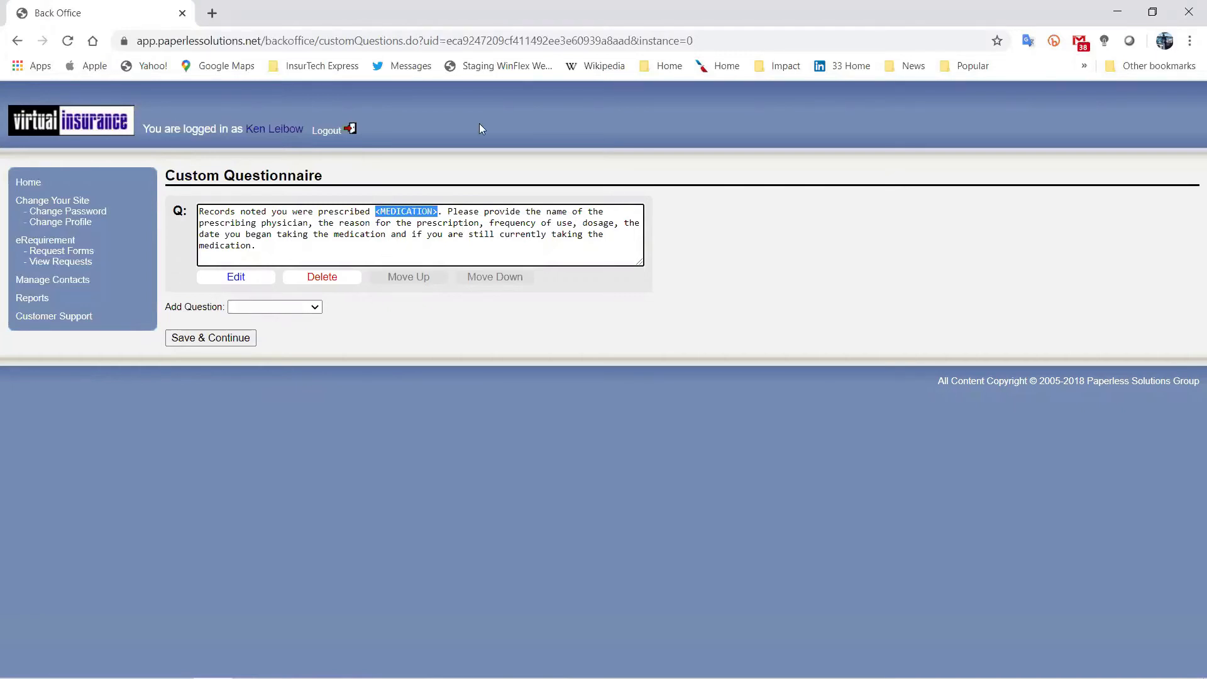
{"action": "left_click", "coordinate": [327, 281]}
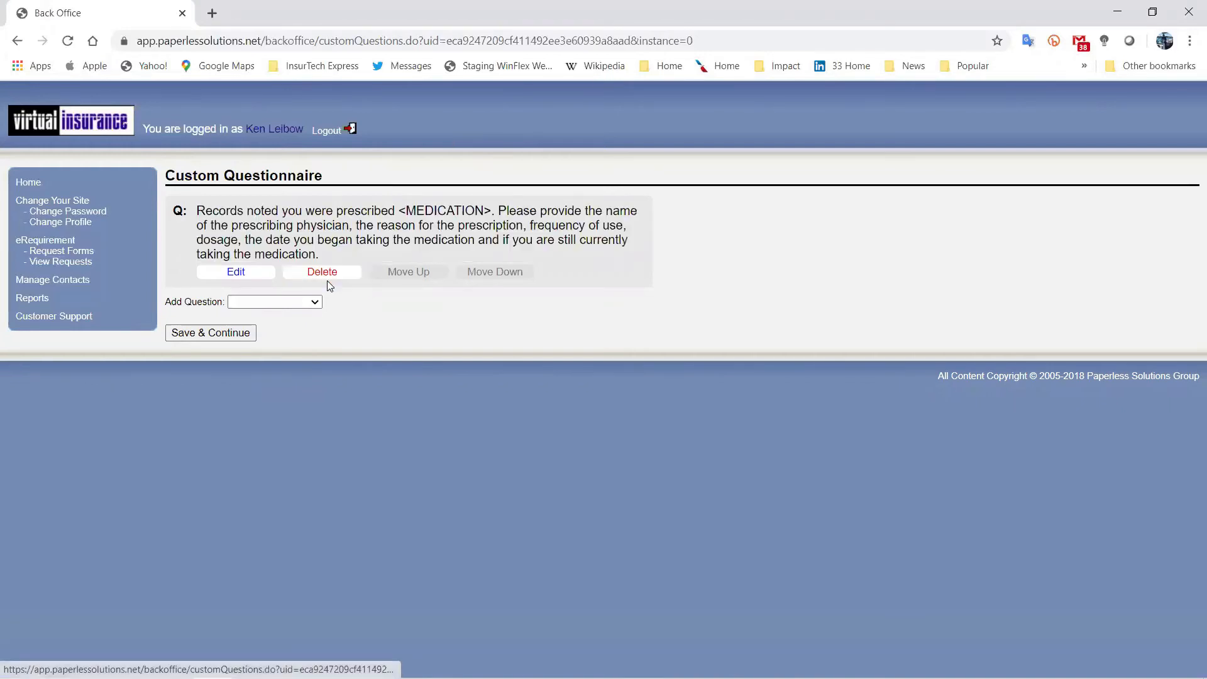
{"action": "left_click", "coordinate": [322, 271]}
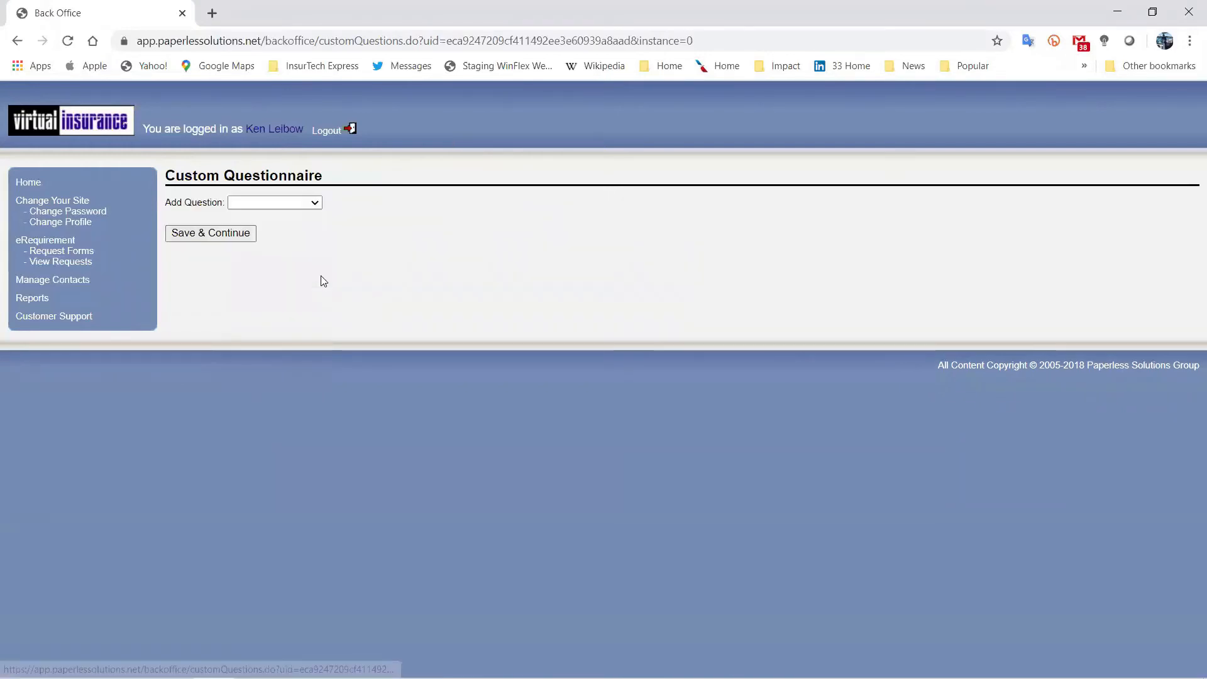
{"action": "left_click", "coordinate": [266, 202]}
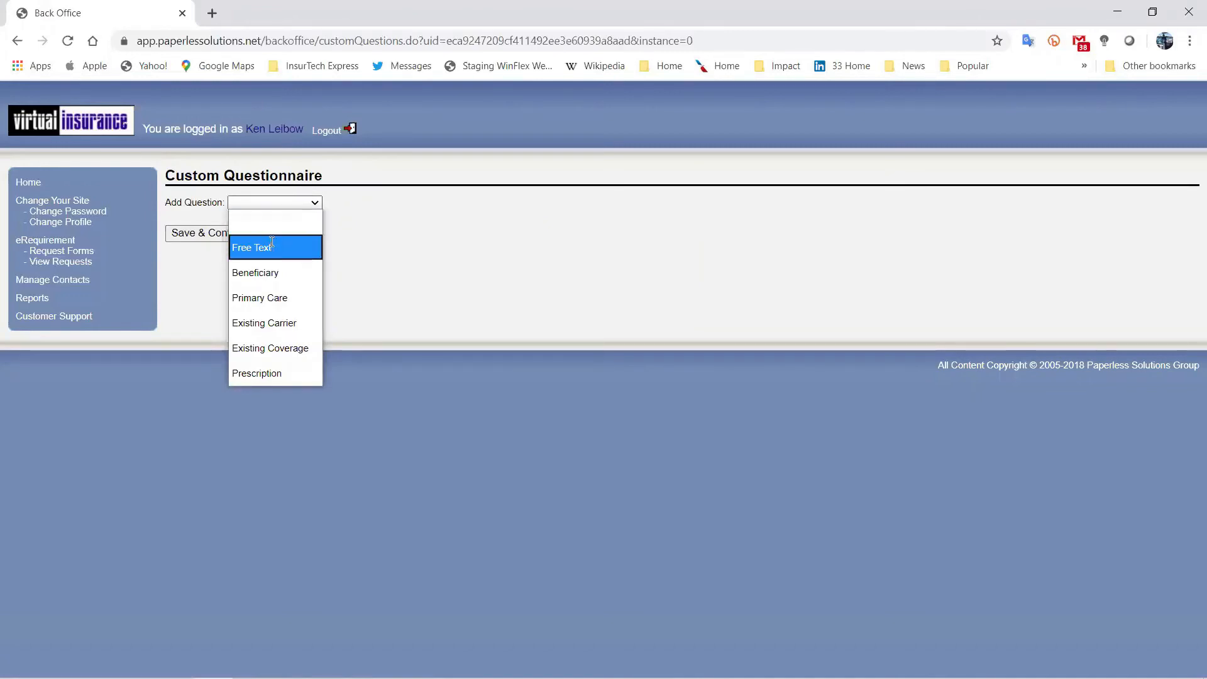
Add a Free Text question: 'You answered YES to Bankruptcy/ Please provide the date the last judgement was settled.'.
{"action": "left_click", "coordinate": [252, 247]}
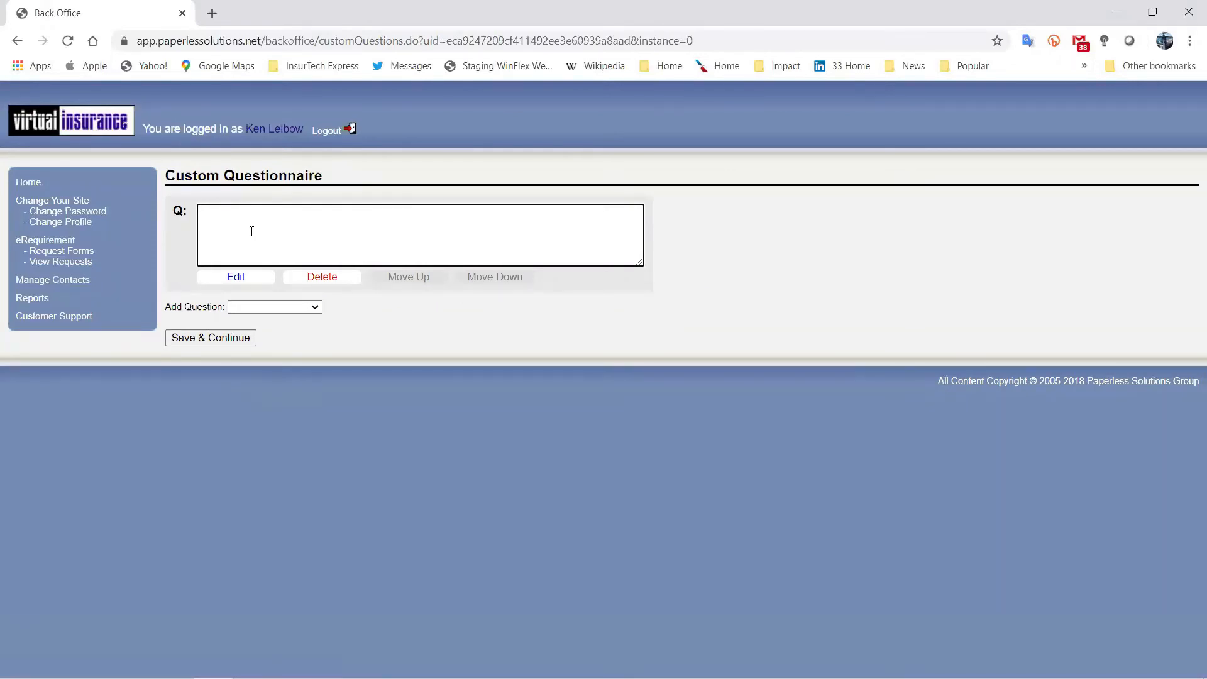
{"action": "type", "text": "YOu answ"}
{"action": "key", "text": "BackSpace"}
{"action": "key", "text": "BackSpace"}
{"action": "key", "text": "BackSpace"}
{"action": "key", "text": "BackSpace"}
{"action": "key", "text": "BackSpace"}
{"action": "key", "text": "BackSpace"}
{"action": "key", "text": "BackSpace"}
{"action": "type", "text": "ou answered ye"}
{"action": "key", "text": "BackSpace"}
{"action": "key", "text": "BackSpace"}
{"action": "type", "text": "S to Bank"}
{"action": "type", "text": "ruptcy"}
{"action": "type", "text": "/"}
{"action": "type", "text": " Please "}
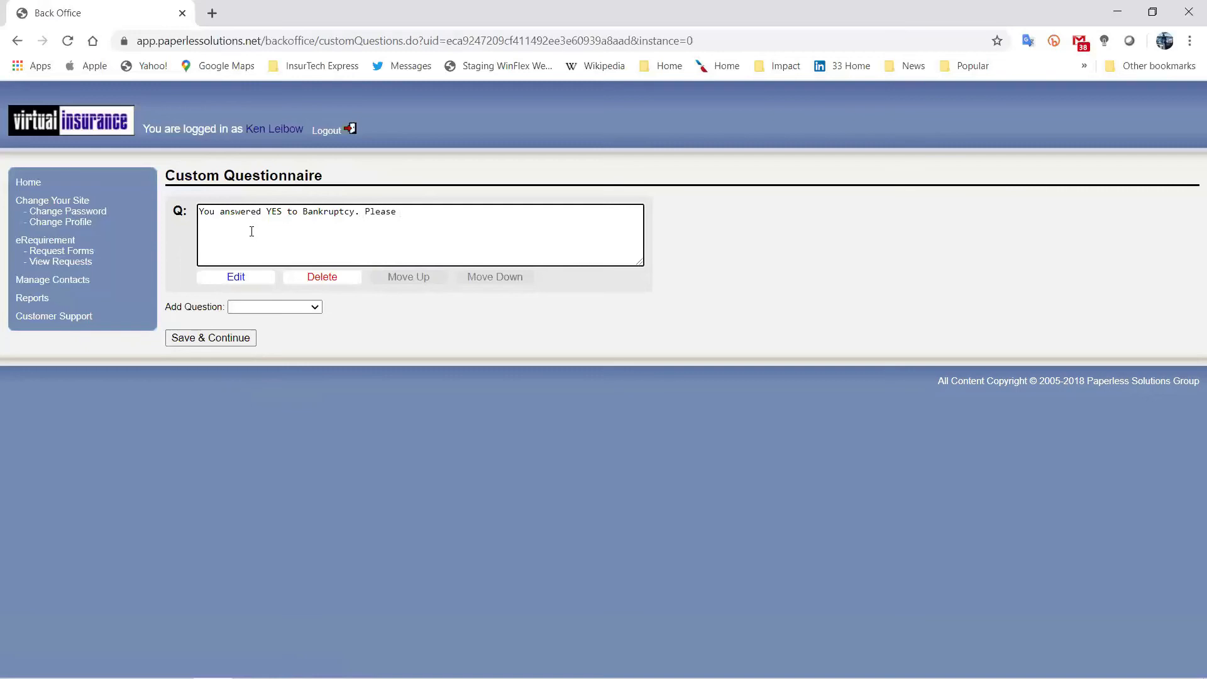
{"action": "type", "text": "provide the date the last judgement"}
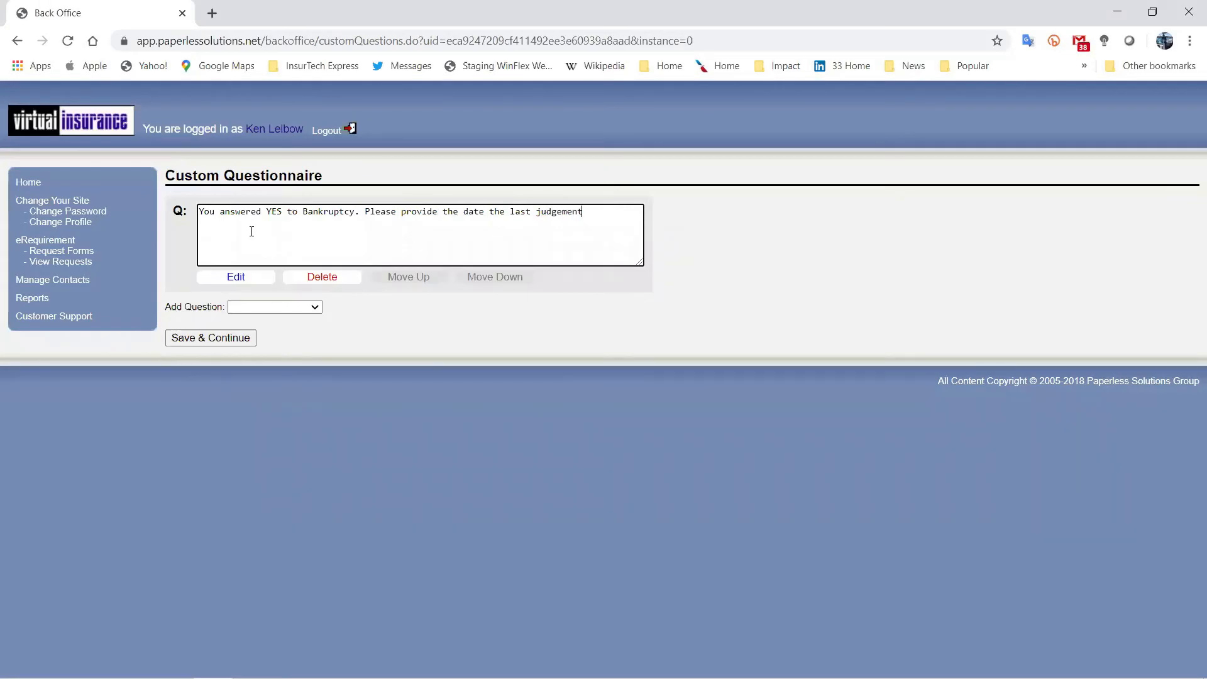
{"action": "type", "text": " was settled."}
Reword it to 'When was the last judgement settled?', save, and send the request to the client.
{"action": "left_click_drag", "start_coordinate": [368, 212], "coordinate": [482, 193]}
{"action": "type", "text": "When"}
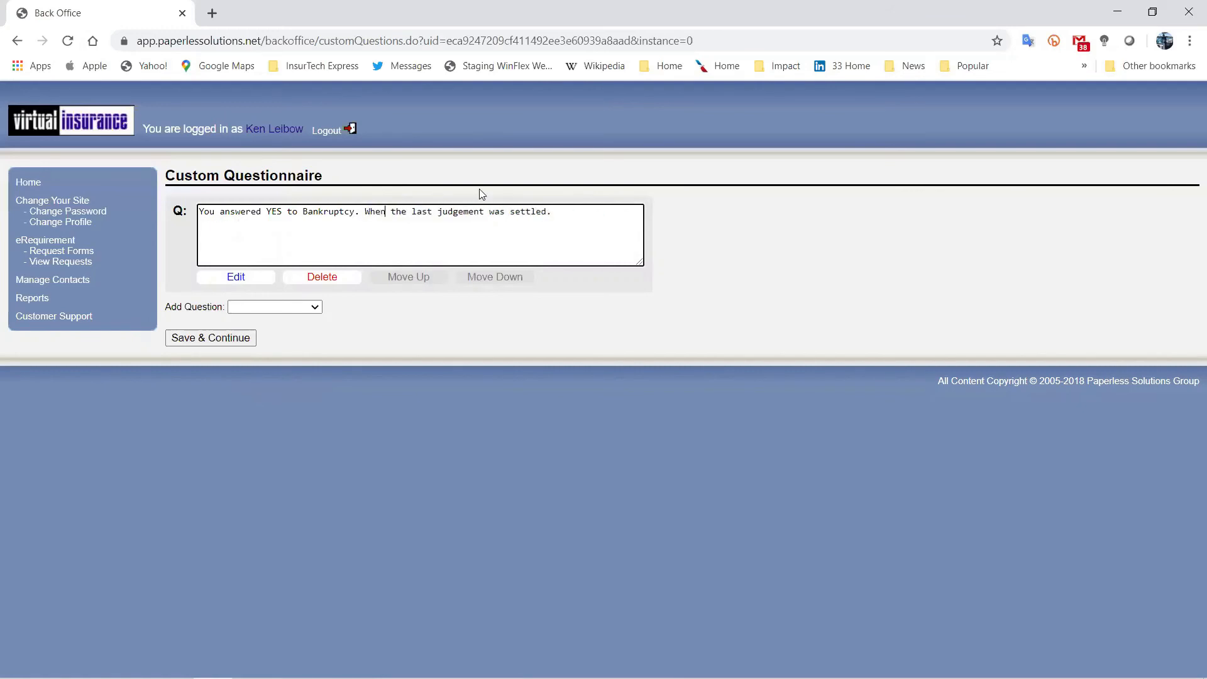
{"action": "type", "text": " was"}
{"action": "type", "text": "?"}
{"action": "left_click", "coordinate": [204, 337]}
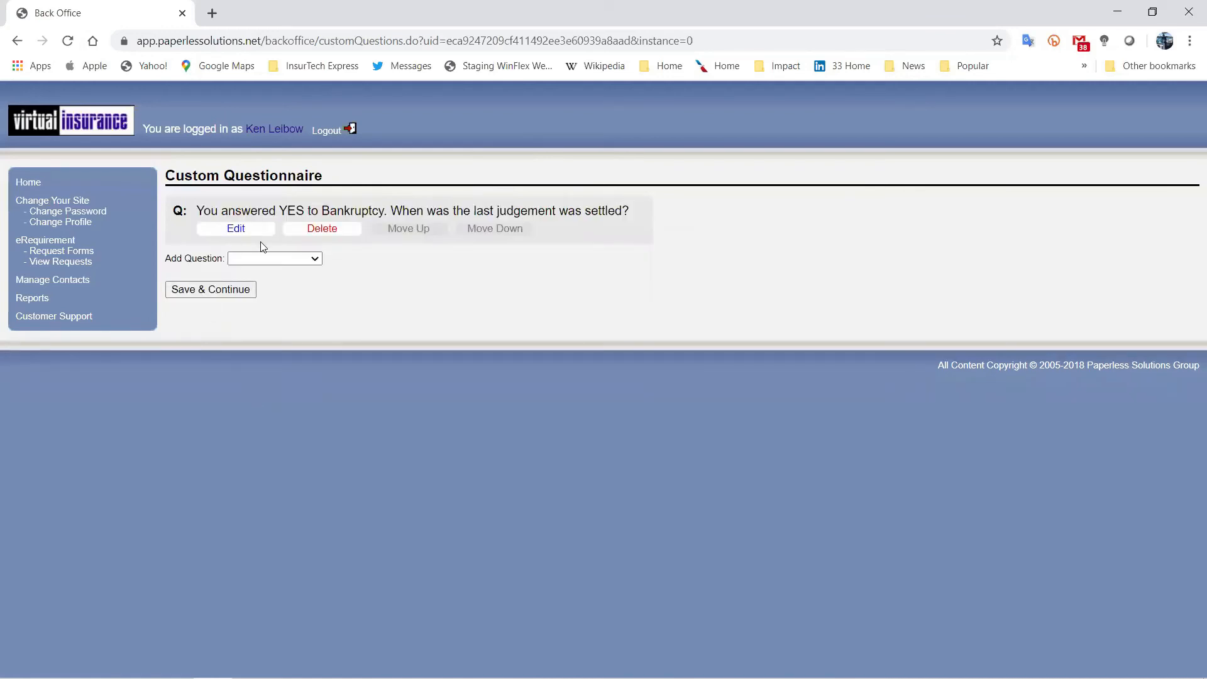
{"action": "left_click", "coordinate": [201, 290]}
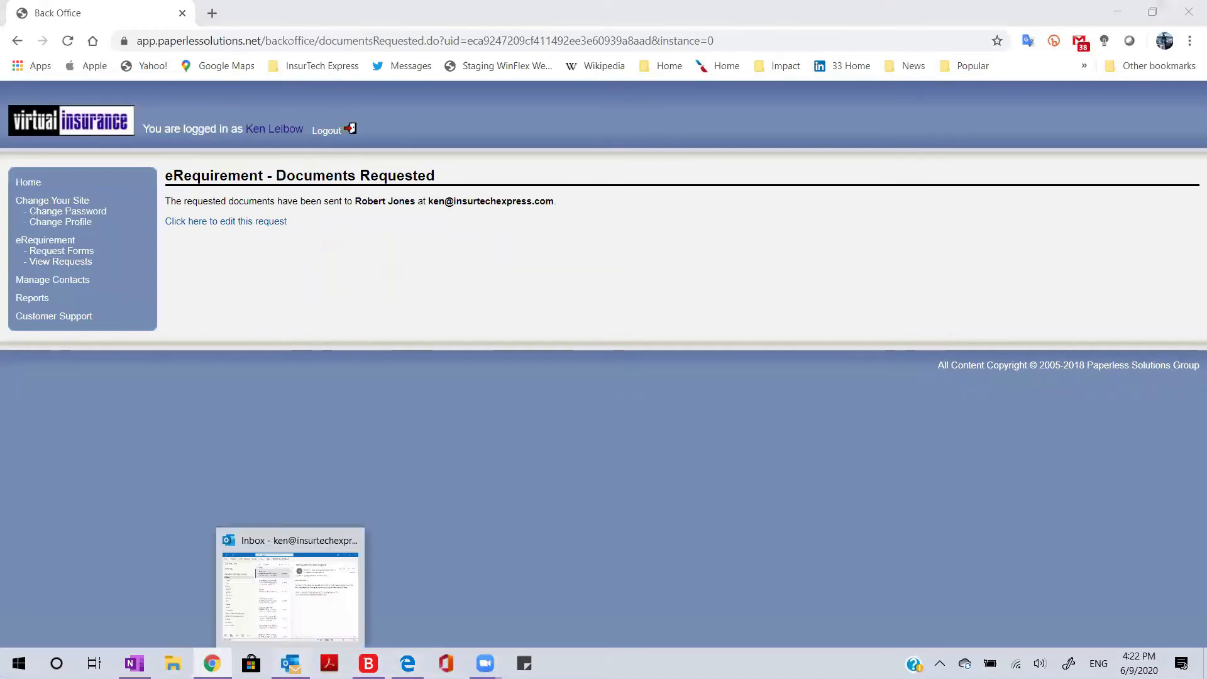
Refresh Outlook until the 'Your Life Insurance Application' email arrives, then open it.
{"action": "left_click", "coordinate": [290, 663]}
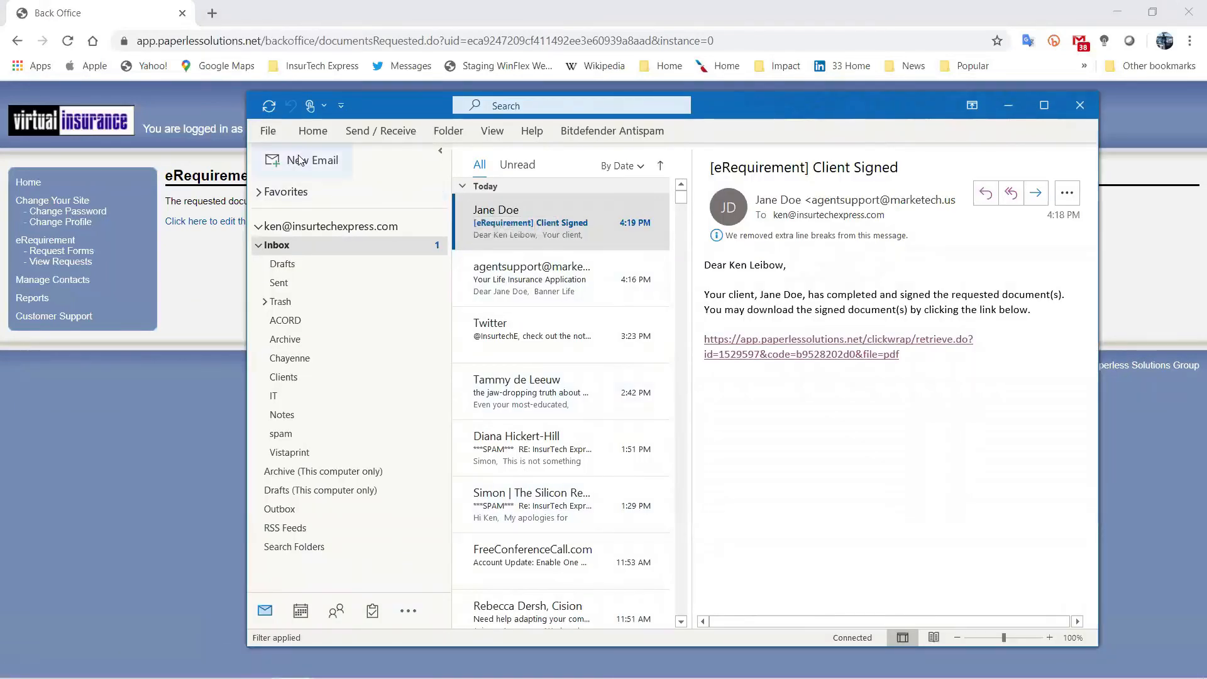
{"action": "left_click", "coordinate": [269, 106]}
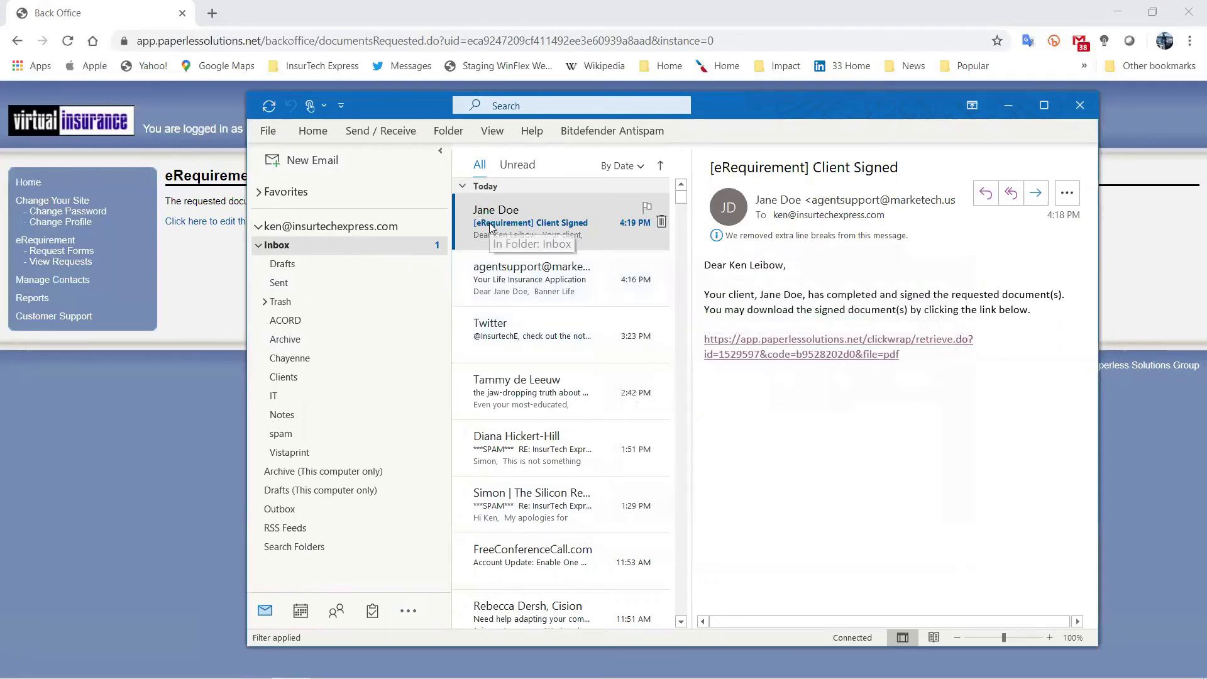
{"action": "scroll", "coordinate": [495, 245], "scroll_direction": "down", "scroll_amount": 3}
{"action": "scroll", "coordinate": [500, 260], "scroll_direction": "up", "scroll_amount": 3}
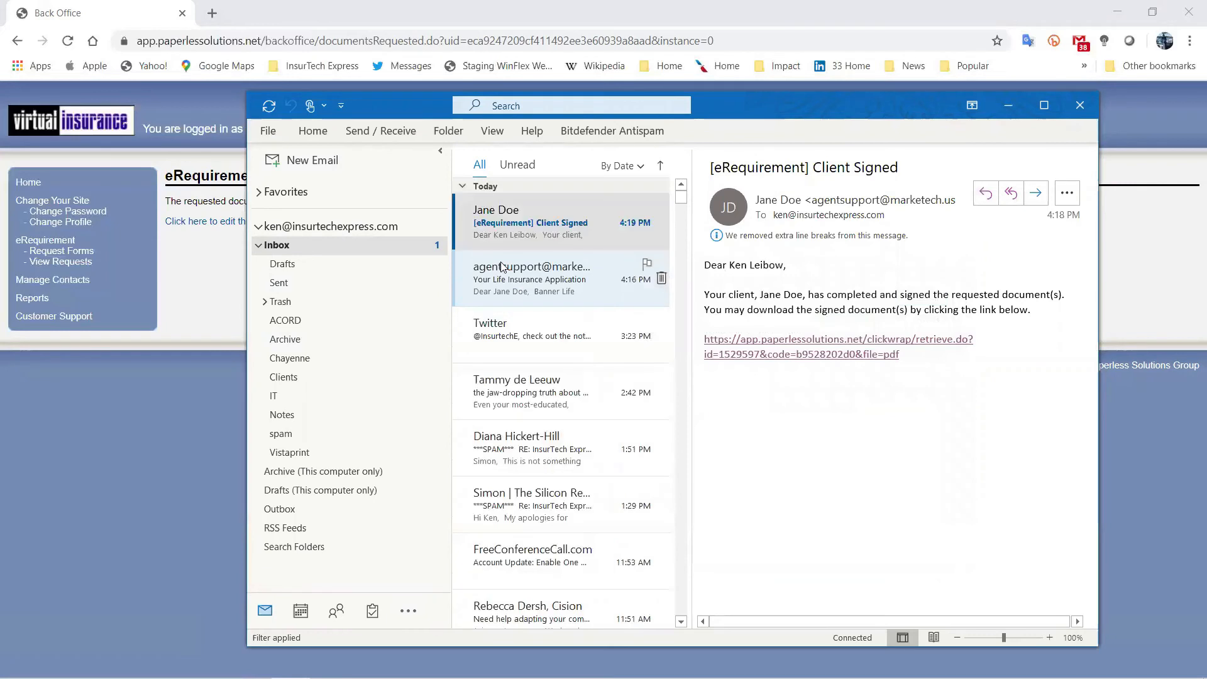
{"action": "left_click", "coordinate": [269, 106]}
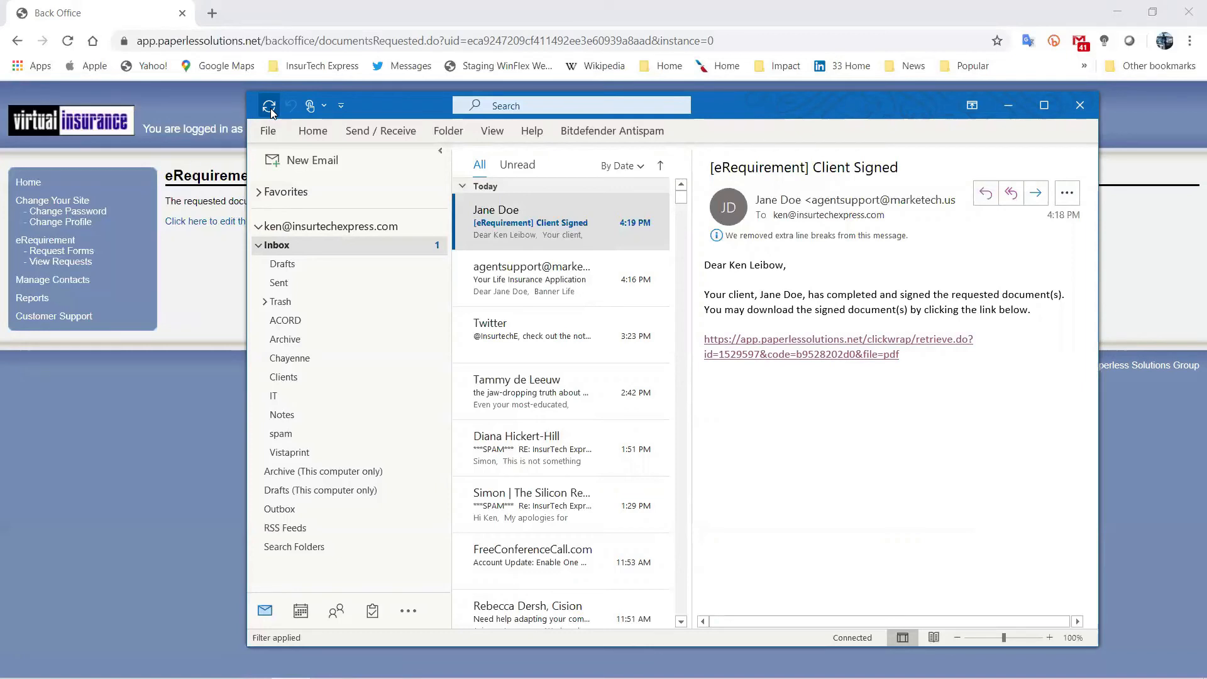
{"action": "left_click", "coordinate": [269, 106]}
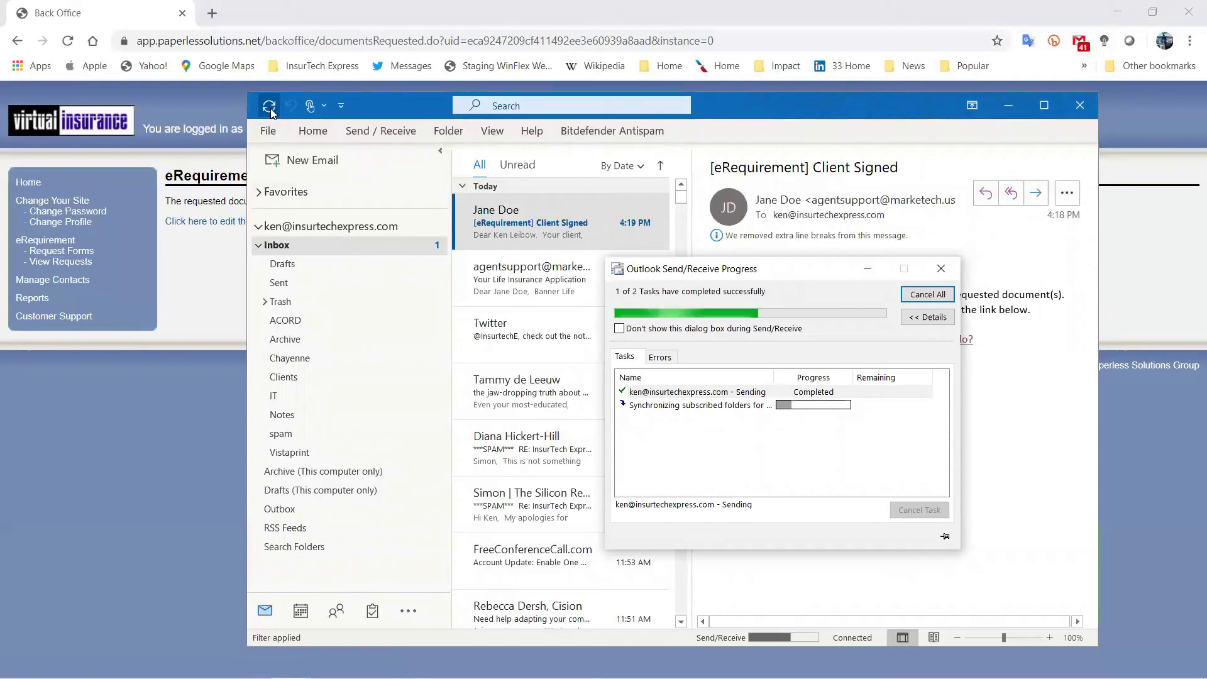
{"action": "left_click", "coordinate": [514, 226]}
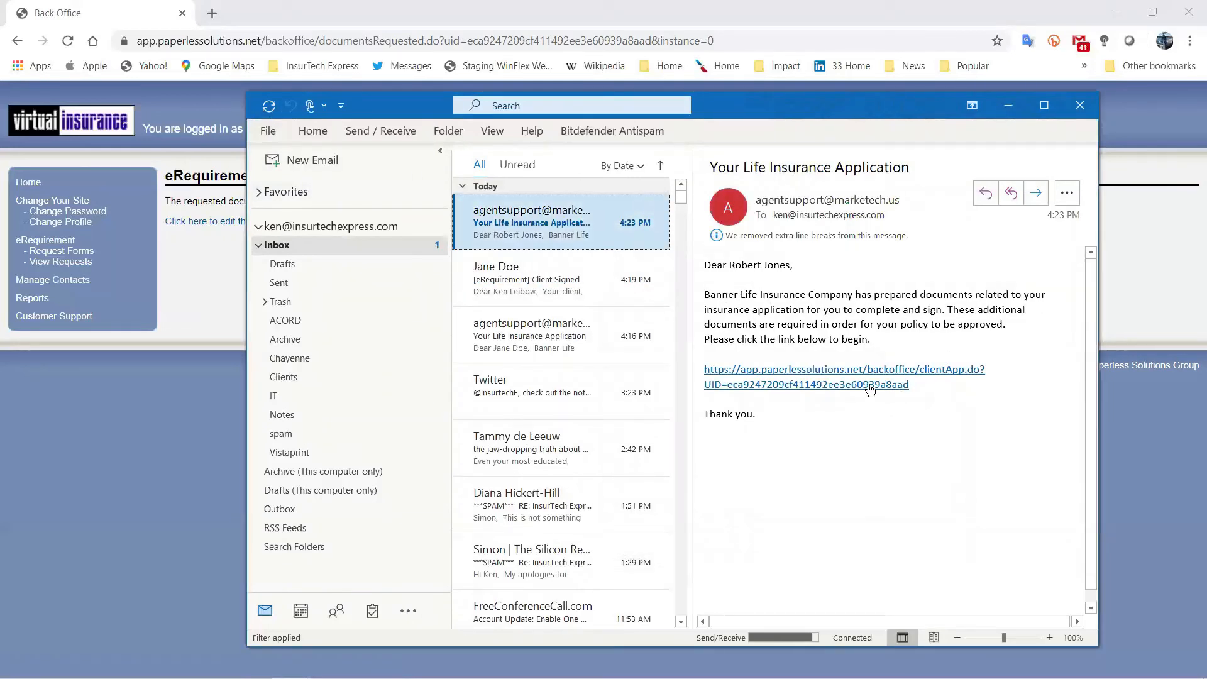
Follow the email link and authenticate the client with their date of birth.
{"action": "left_click", "coordinate": [850, 384]}
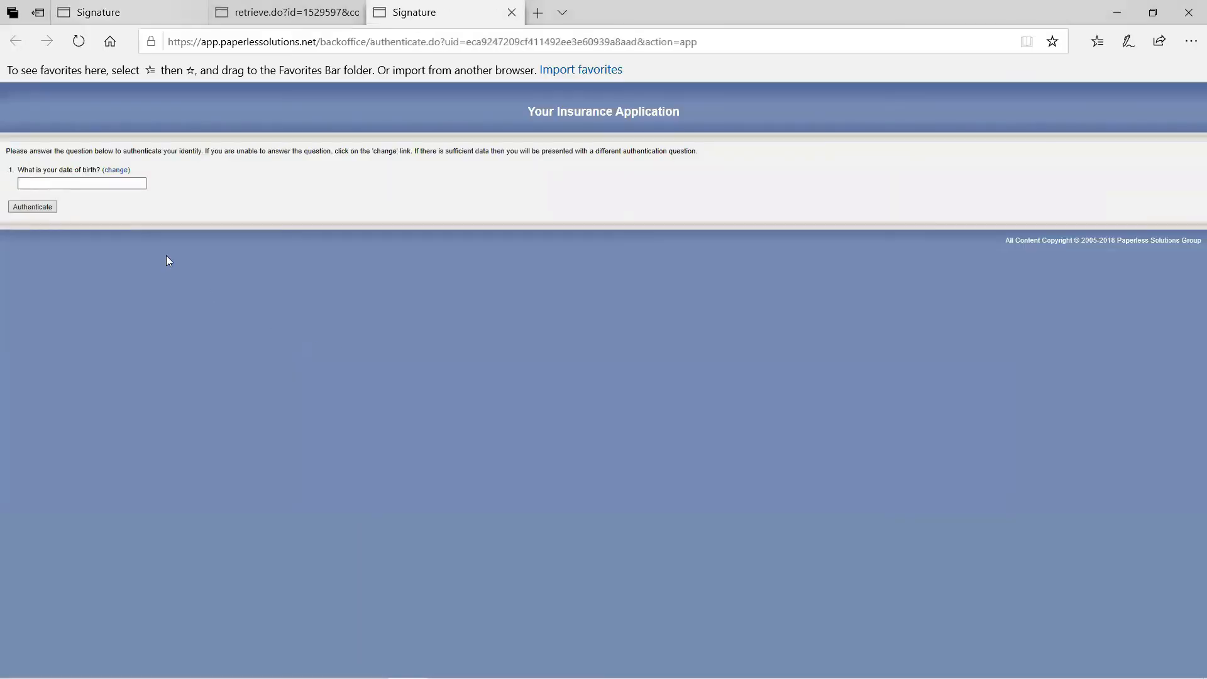
{"action": "left_click", "coordinate": [126, 182]}
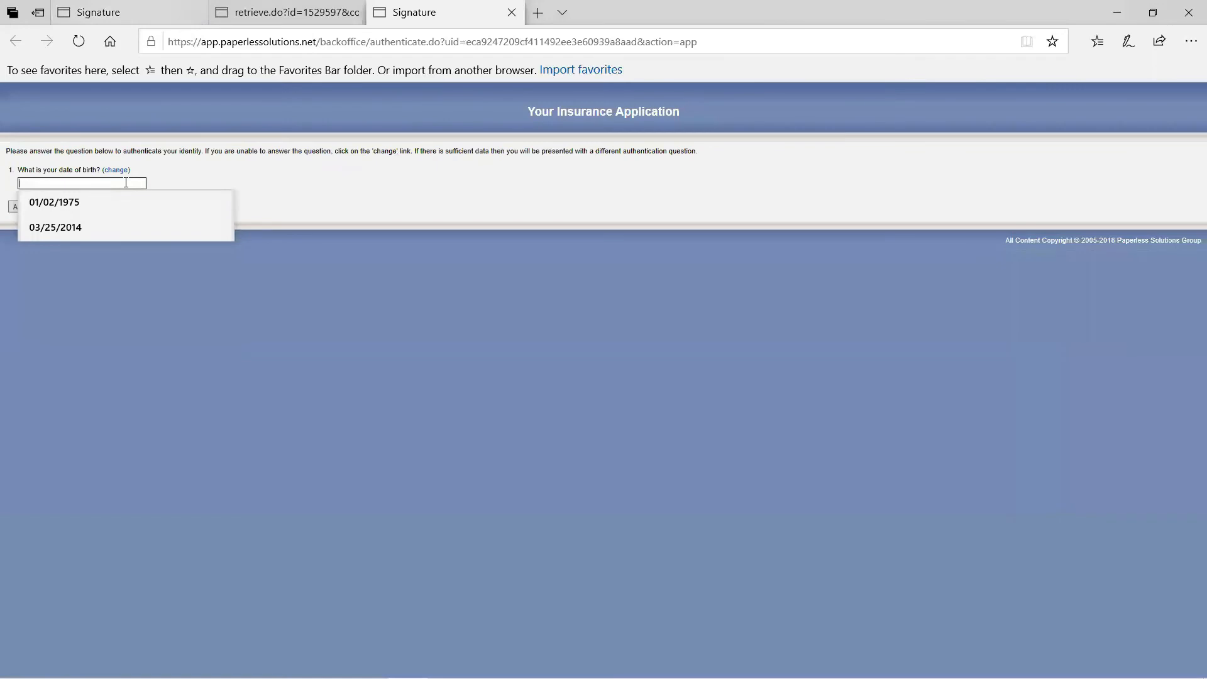
{"action": "type", "text": "01/02/1965"}
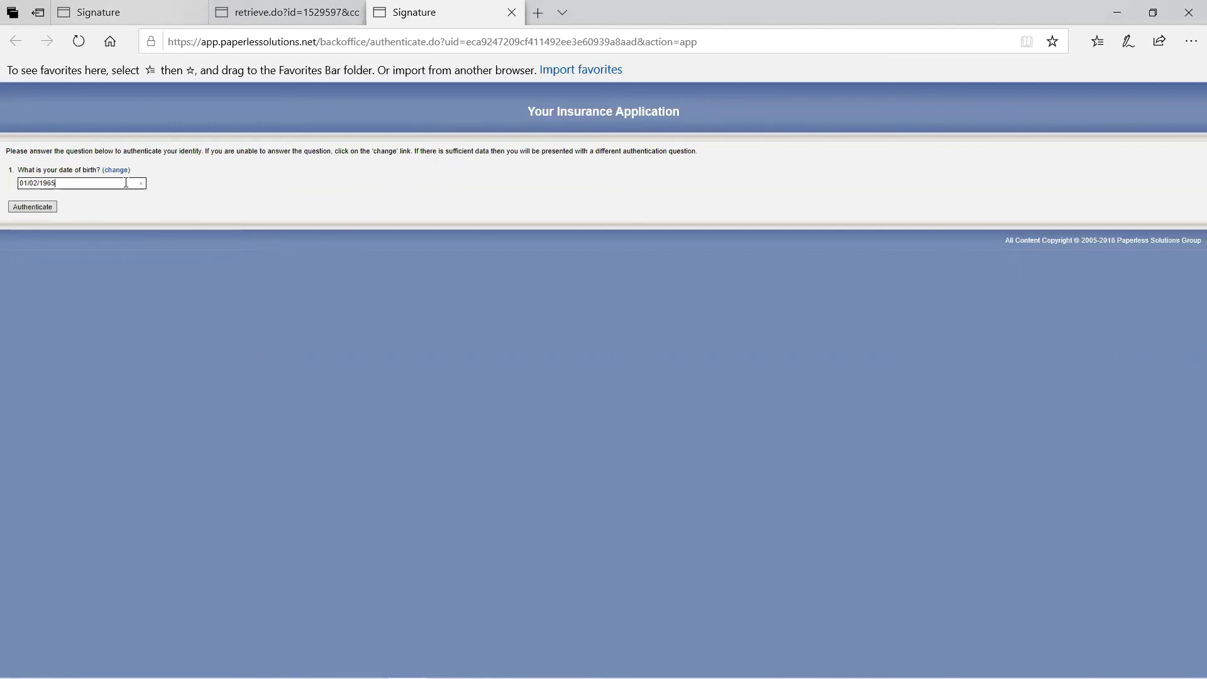
{"action": "left_click", "coordinate": [30, 210]}
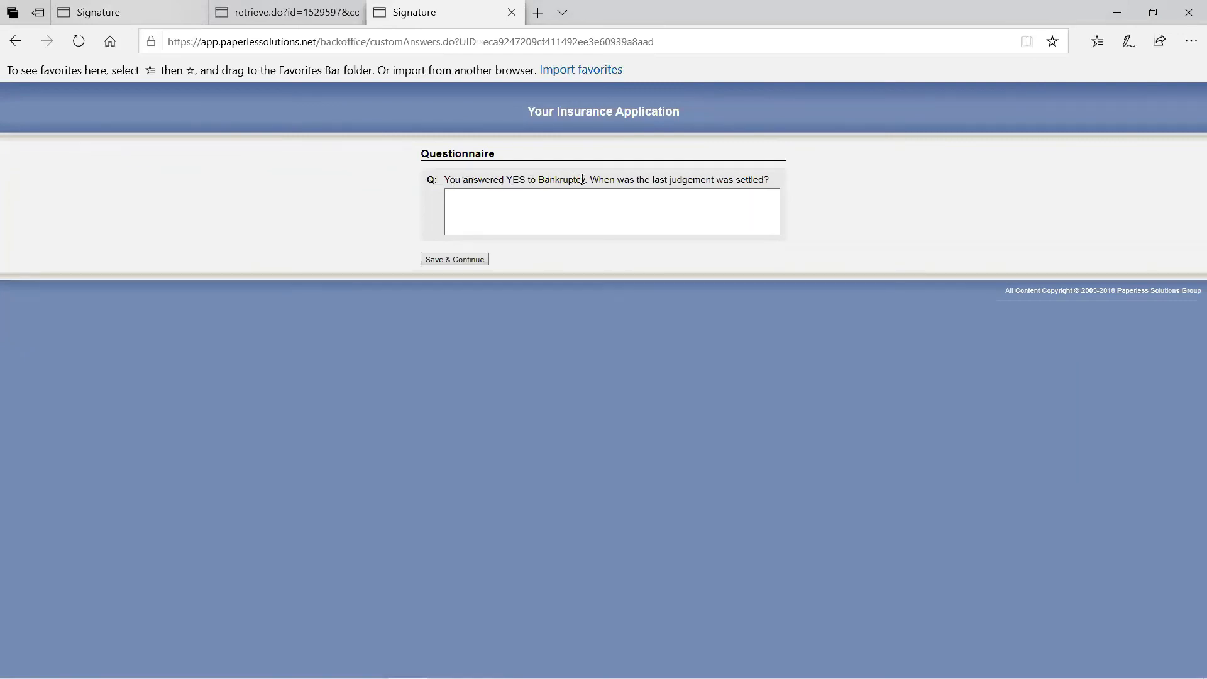
Answer the bankruptcy judgement question with 'May 23, 2014' and save.
{"action": "left_click", "coordinate": [685, 202]}
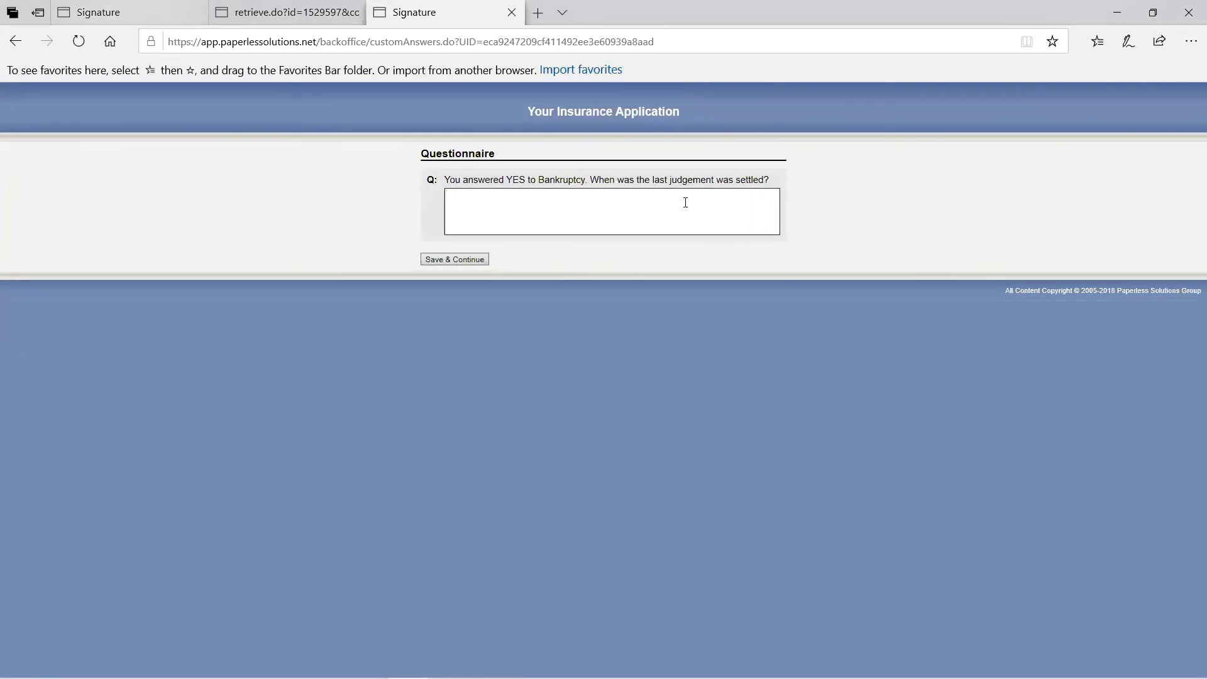
{"action": "type", "text": "May 23, 2014"}
{"action": "left_click", "coordinate": [455, 260]}
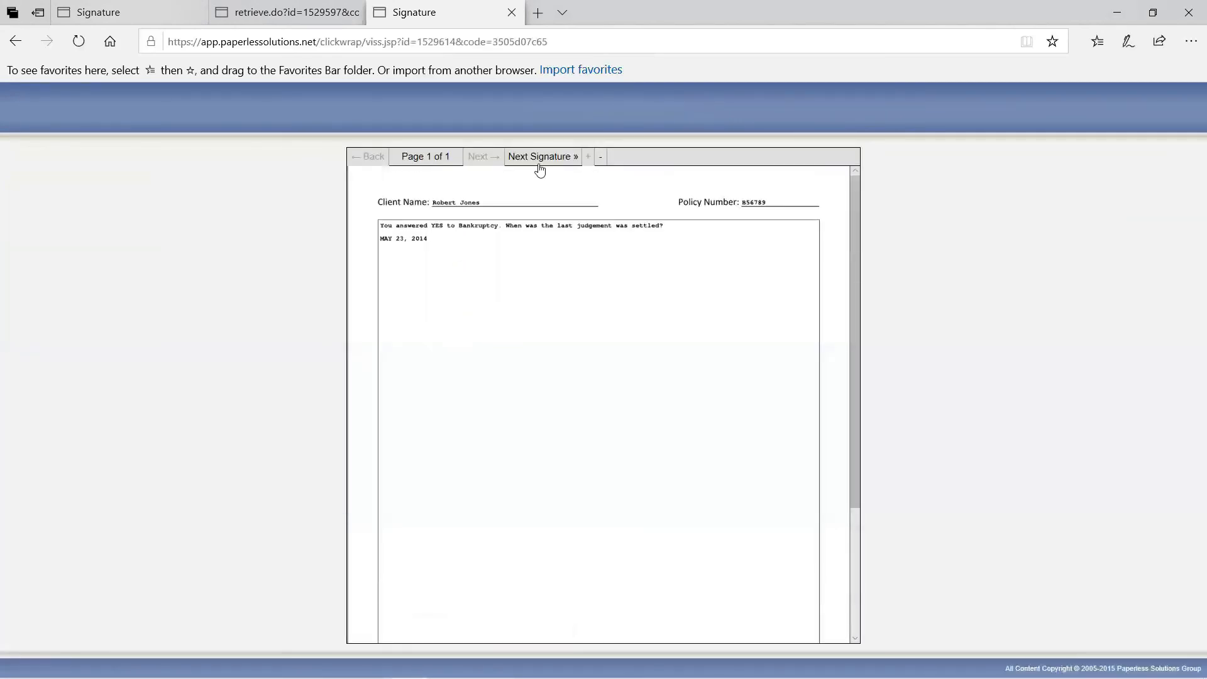
Sign the questionnaire at the client signature field, finish, and return to Outlook.
{"action": "left_click", "coordinate": [544, 157]}
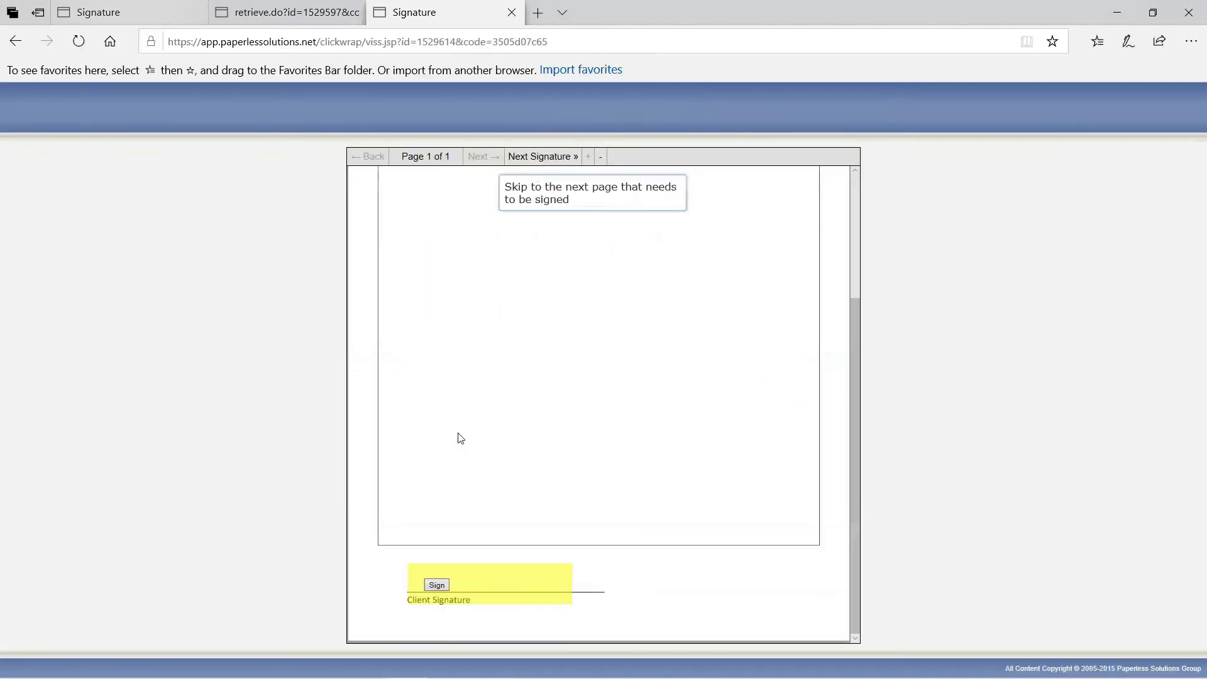
{"action": "left_click", "coordinate": [434, 585]}
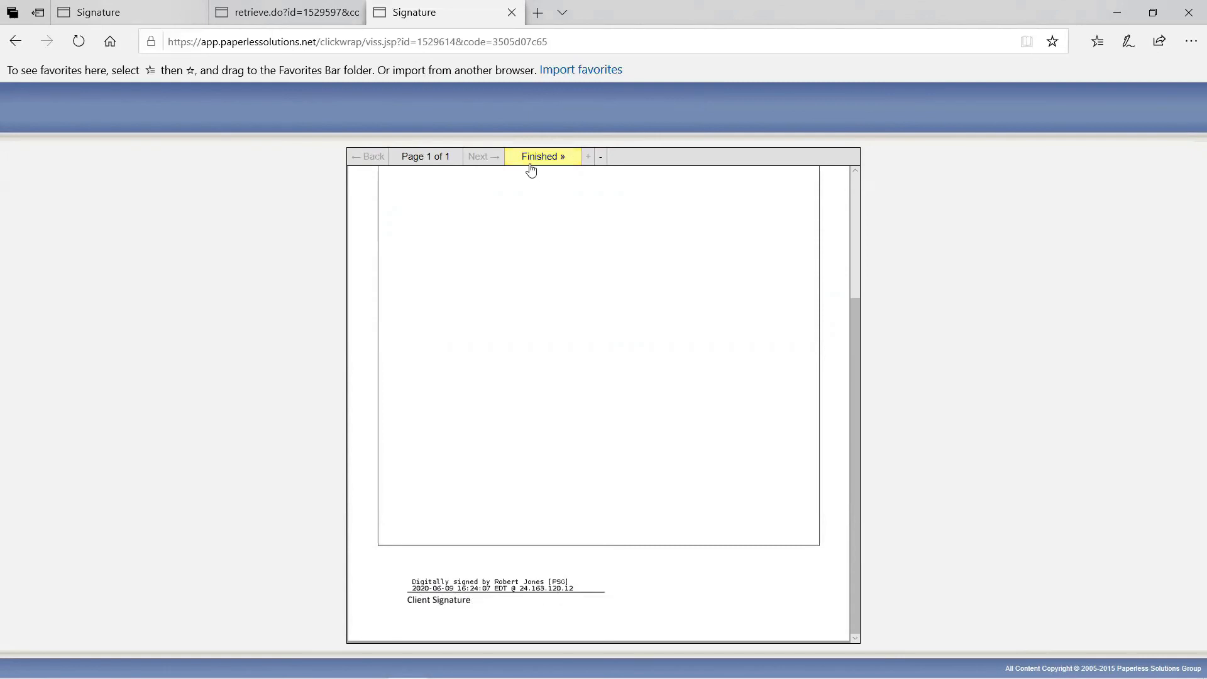
{"action": "left_click", "coordinate": [533, 158]}
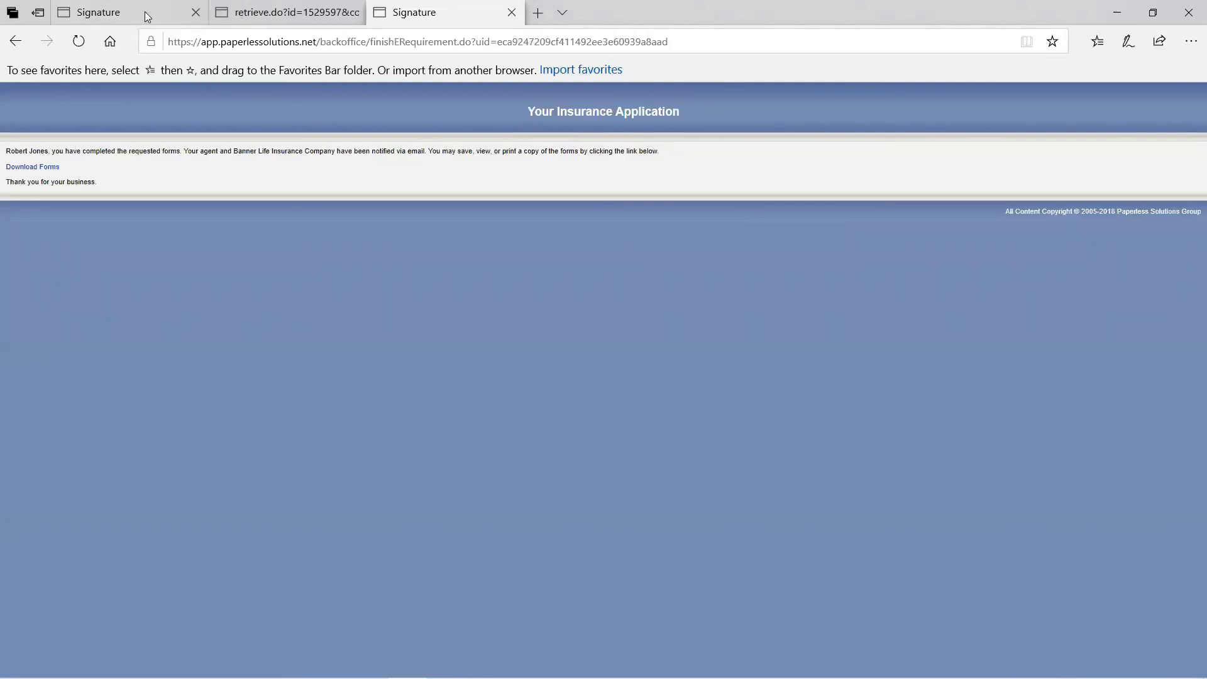
{"action": "mouse_move", "coordinate": [137, 20]}
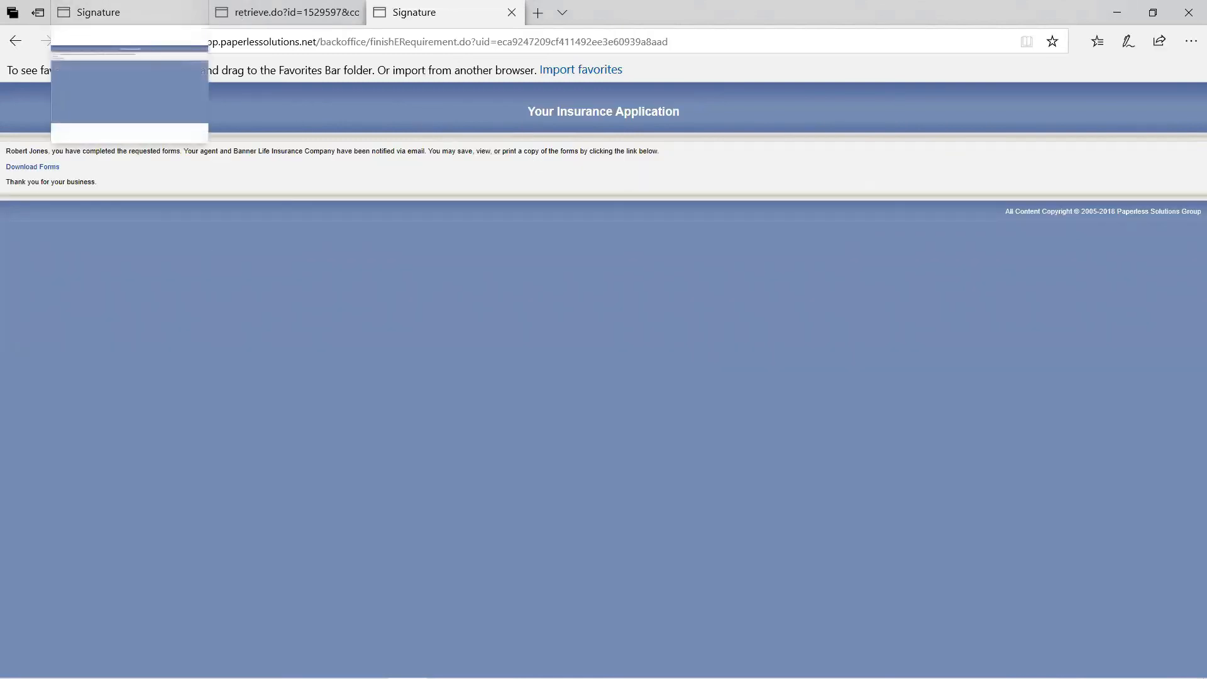
{"action": "left_click", "coordinate": [290, 663]}
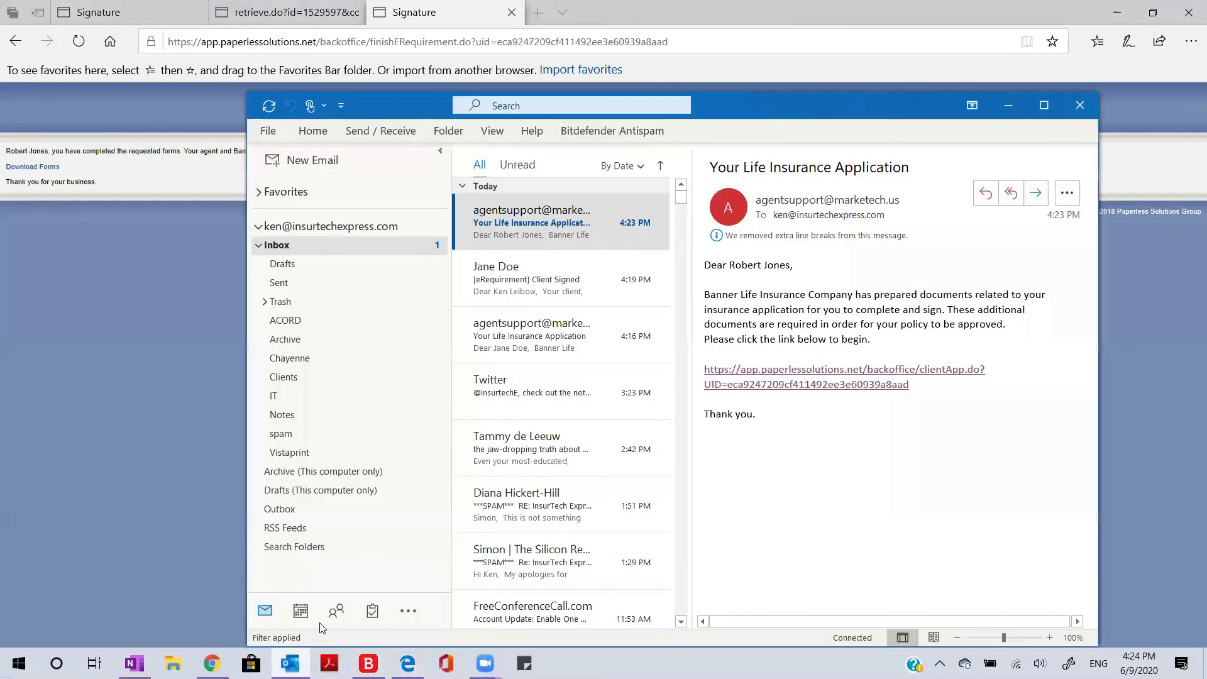
Minimize Outlook, return to the Back Office in Chrome, and open eRequirement > View Requests.
{"action": "left_click", "coordinate": [553, 277]}
{"action": "left_click", "coordinate": [553, 220]}
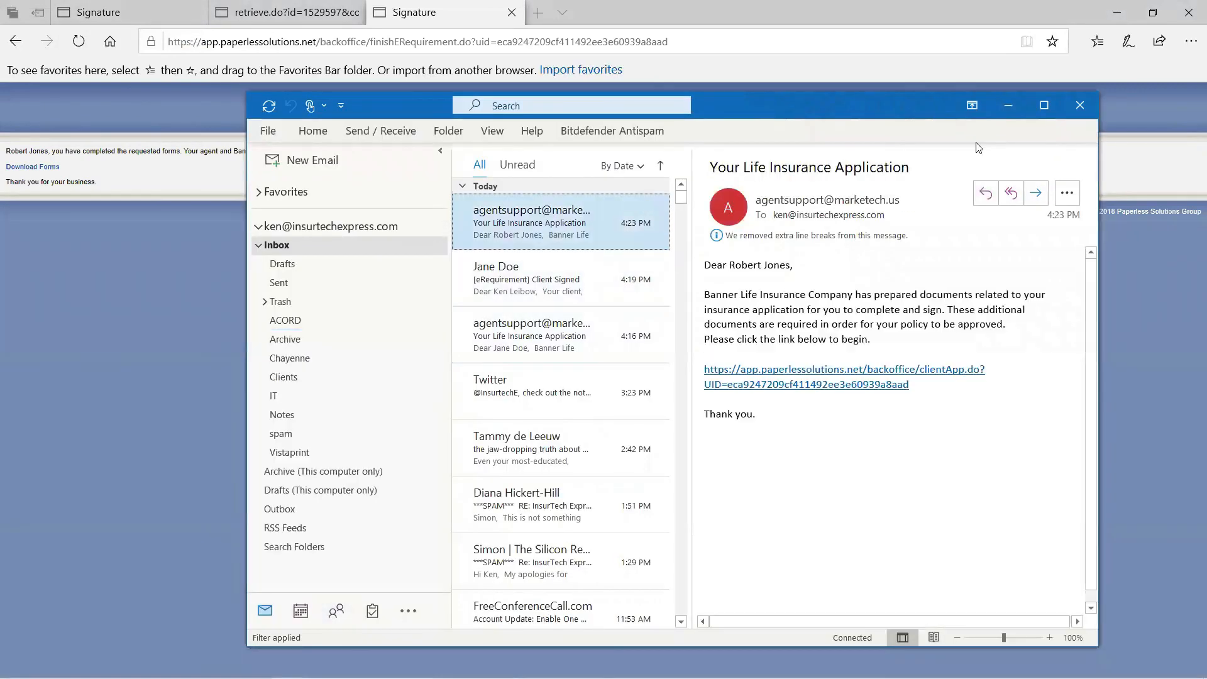
{"action": "left_click", "coordinate": [1007, 105]}
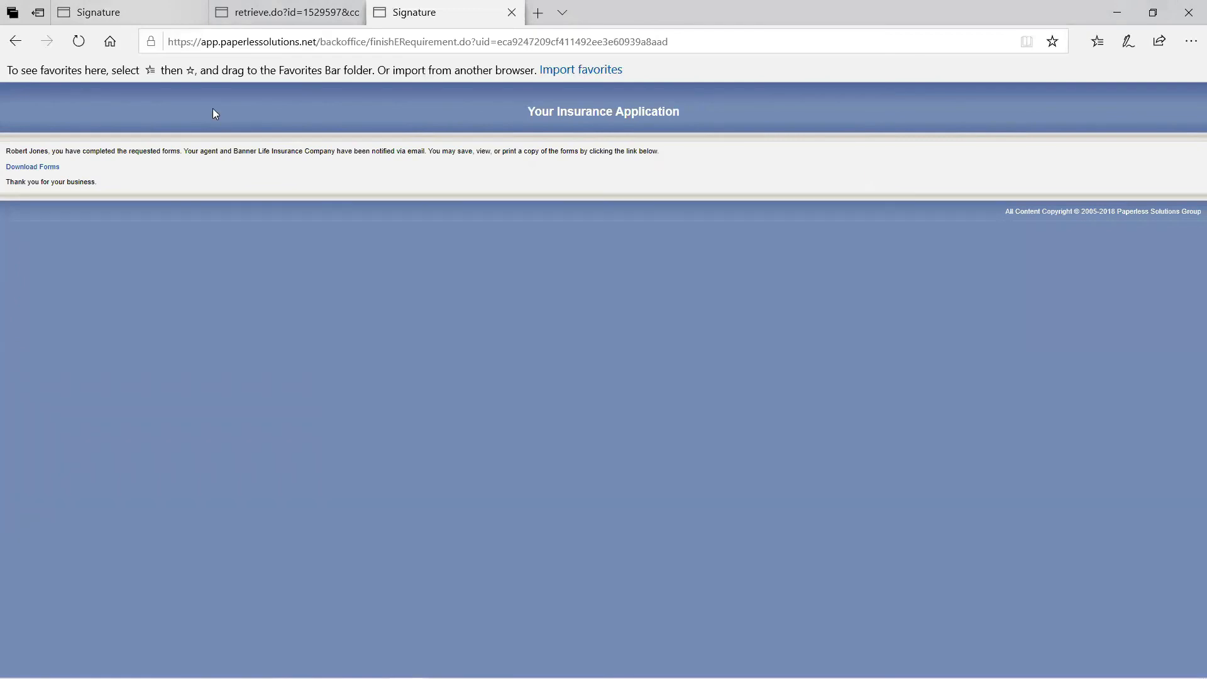
{"action": "mouse_move", "coordinate": [173, 677]}
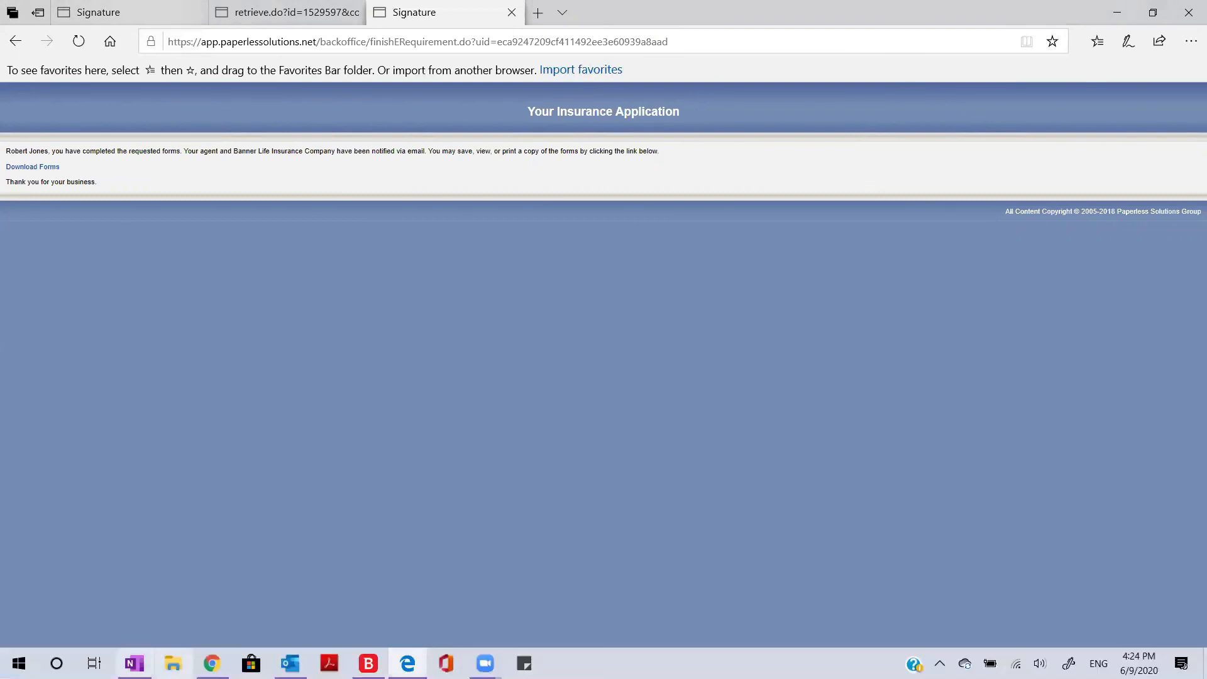
{"action": "left_click", "coordinate": [212, 663]}
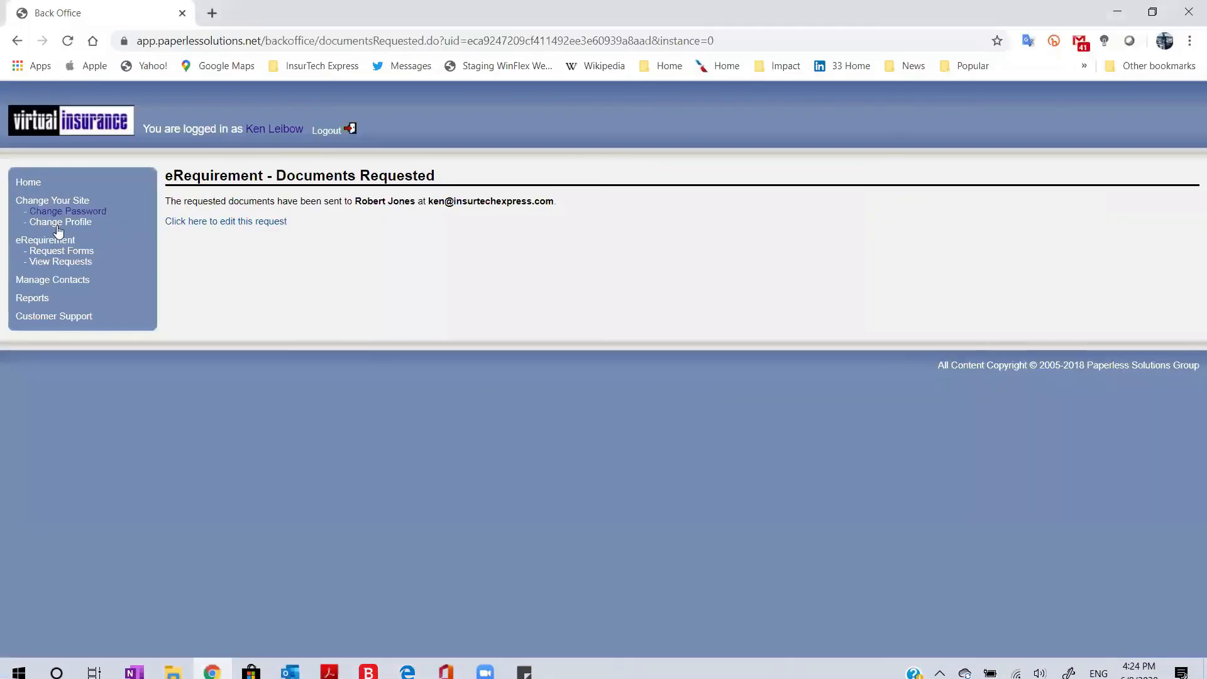
{"action": "left_click", "coordinate": [50, 266]}
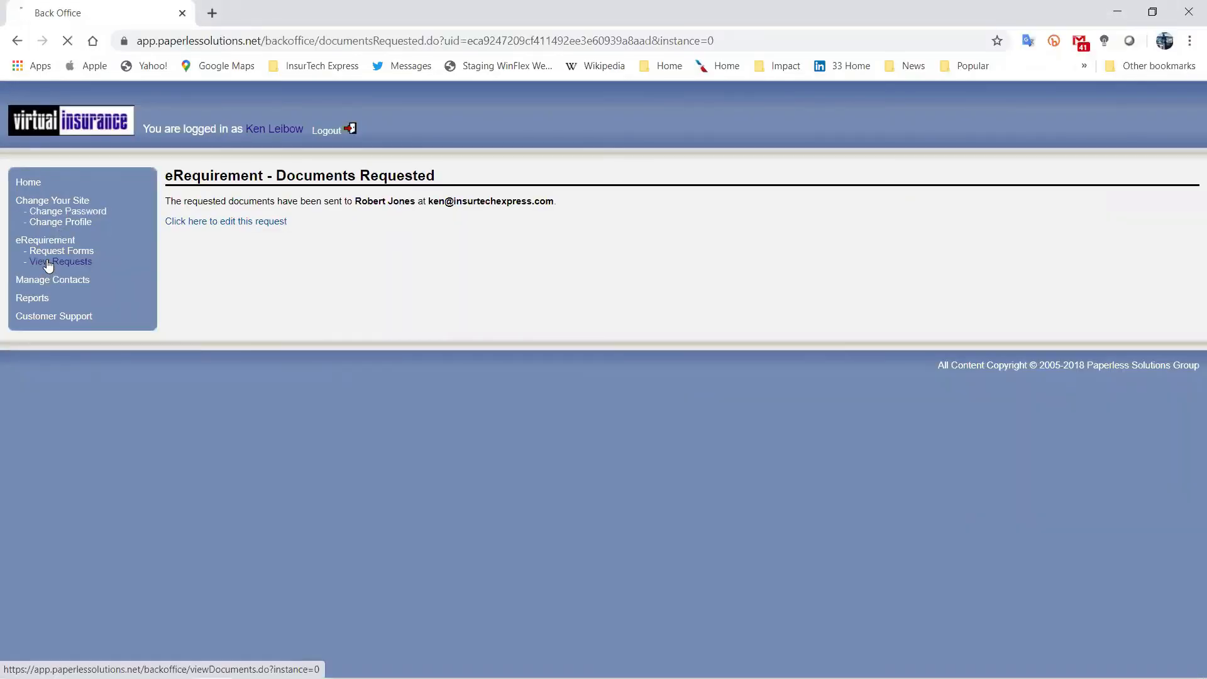